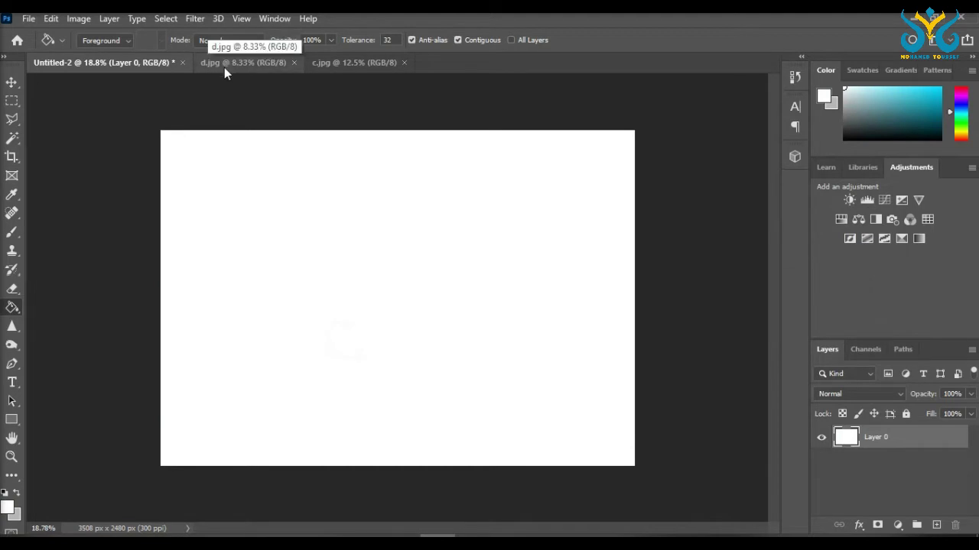
# - Bring up the d.jpg photo of the dancing man and activate the Move tool
pyautogui.click(229, 65)
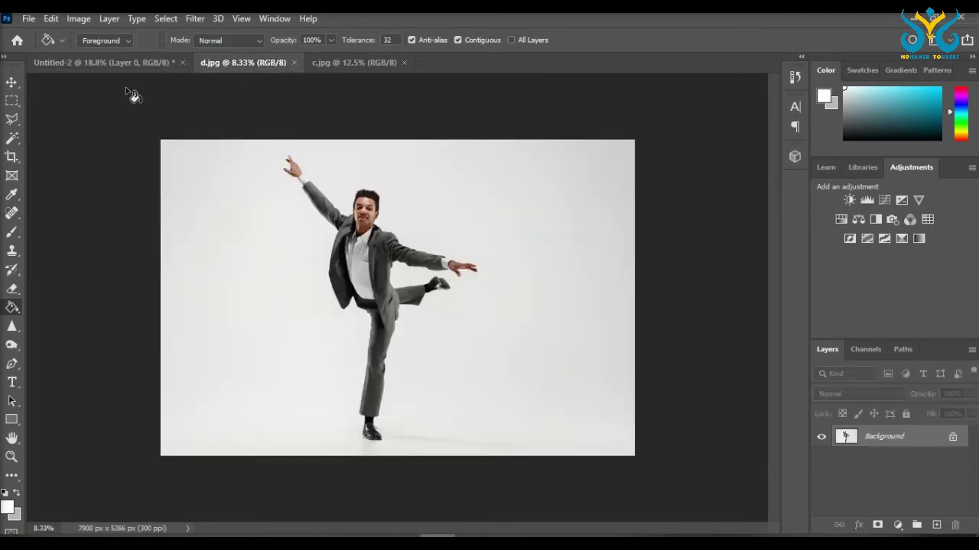
pyautogui.click(12, 83)
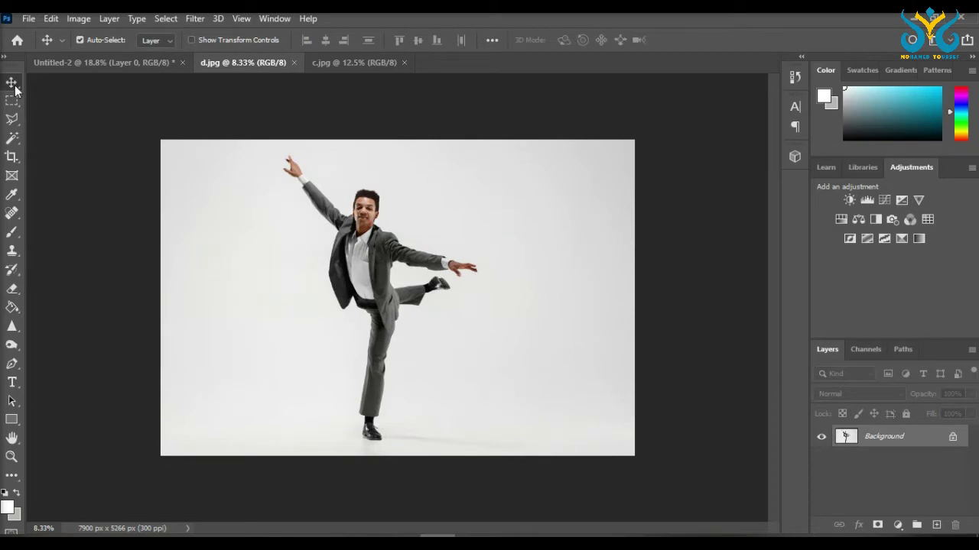
pyautogui.moveTo(381, 300); pyautogui.dragTo(407, 307)
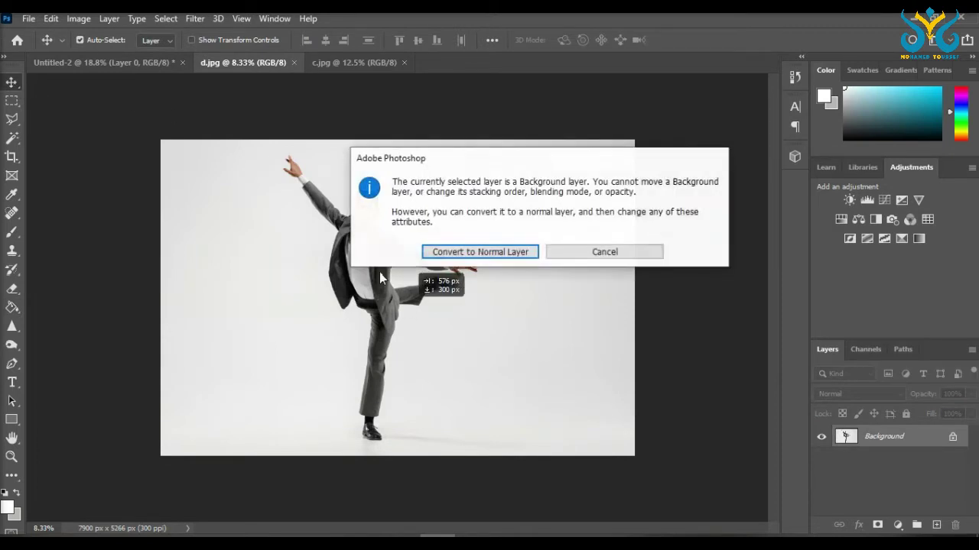
pyautogui.click(596, 253)
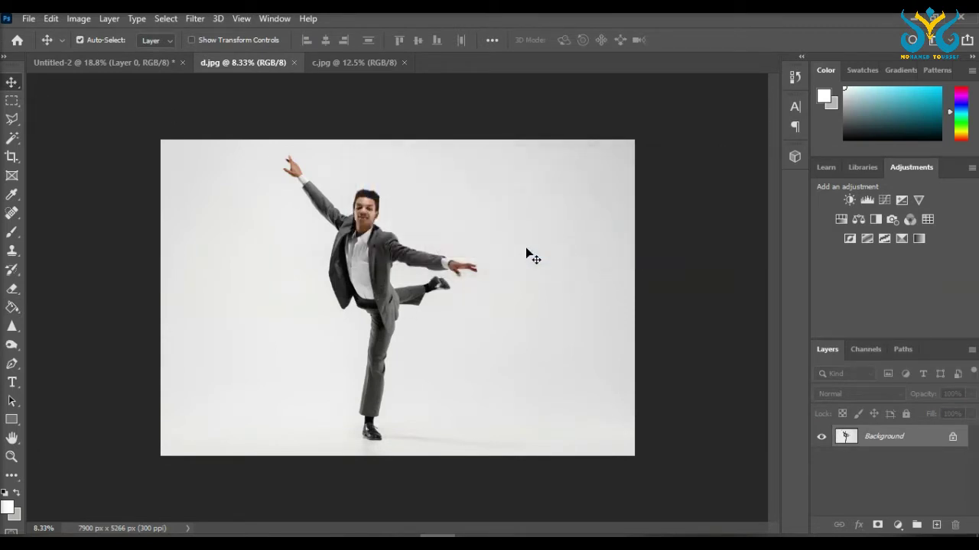
pyautogui.moveTo(393, 246); pyautogui.dragTo(422, 239)
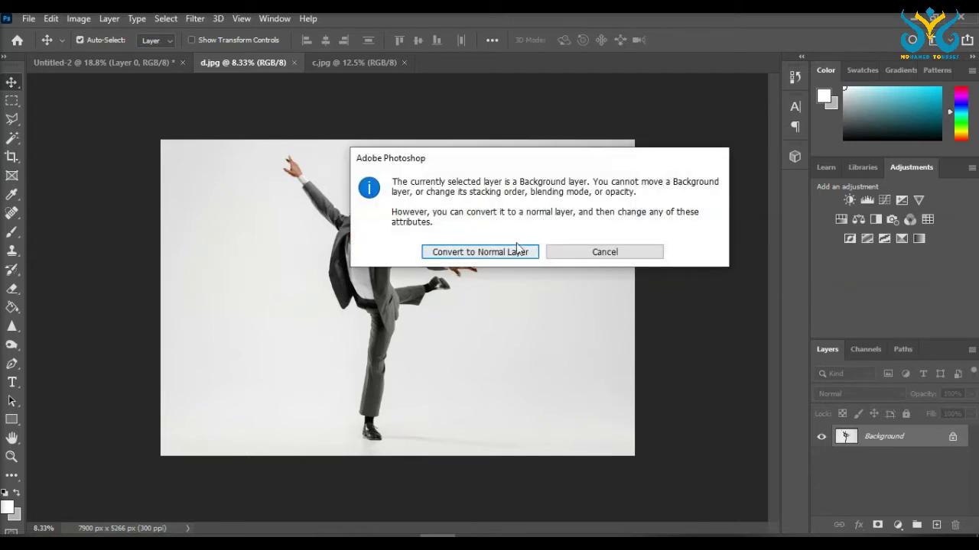
pyautogui.click(550, 256)
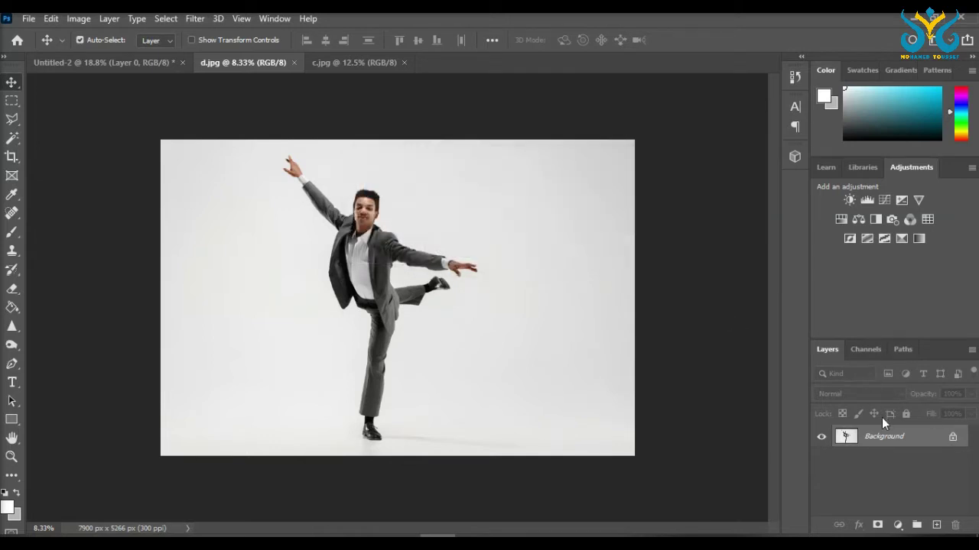
# - Unlock the Background layer of d.jpg and move the photo into the Untitled-2 document as a new layer
pyautogui.click(952, 438)
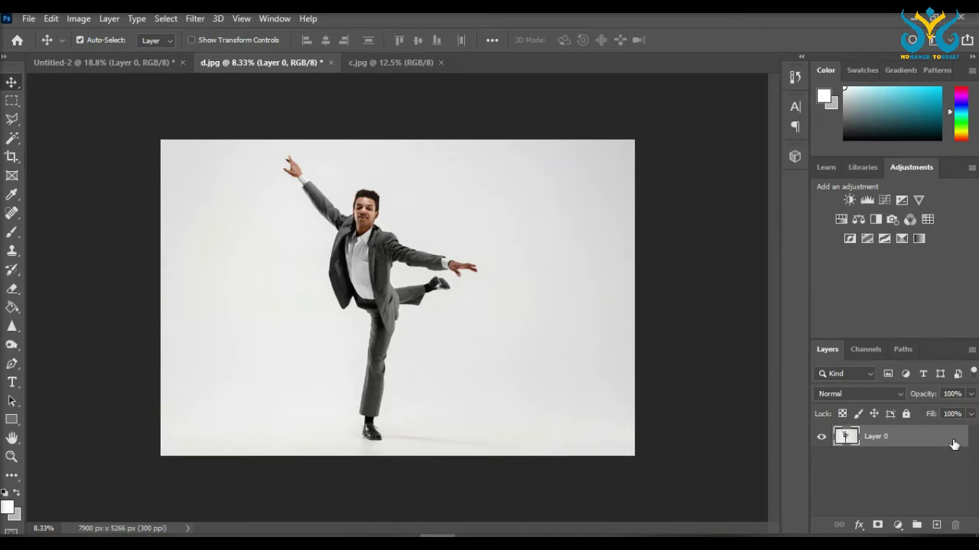
pyautogui.moveTo(409, 307); pyautogui.dragTo(354, 357)
# - Scale the man's photo proportionally to about 37.5% and position it in the upper left area of the white canvas
pyautogui.hotkey('ctrl', 't')
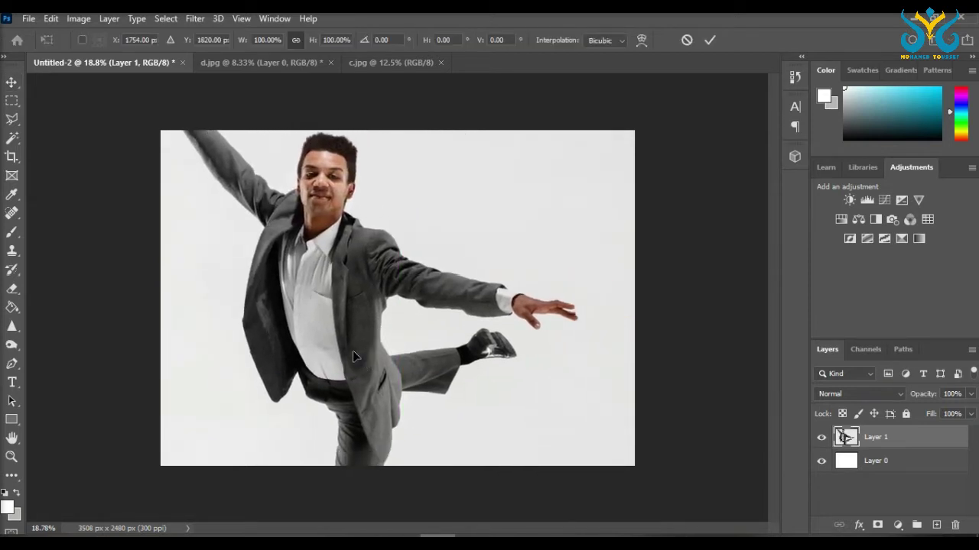
pyautogui.moveTo(519, 209); pyautogui.dragTo(235, 319)
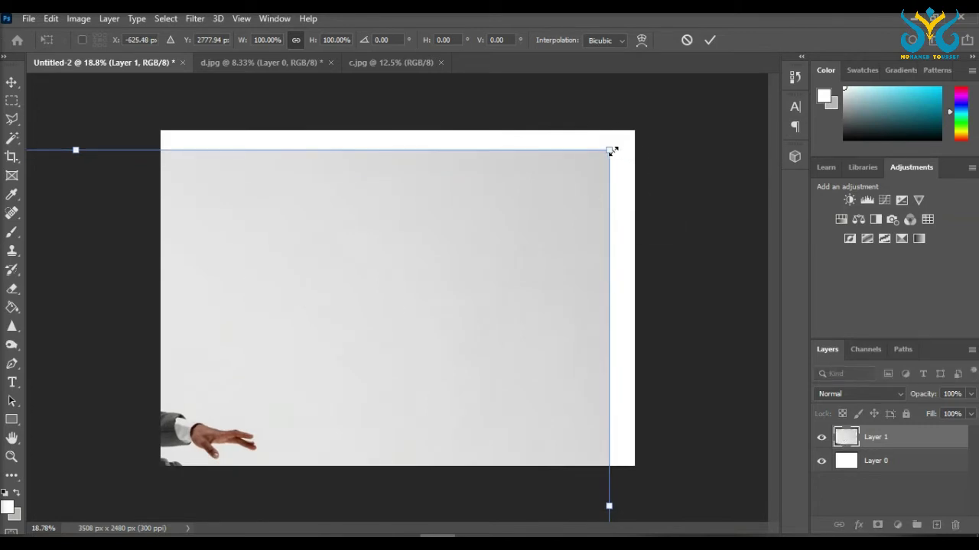
pyautogui.moveTo(612, 151); pyautogui.dragTo(468, 150)
pyautogui.moveTo(473, 338); pyautogui.dragTo(612, 434)
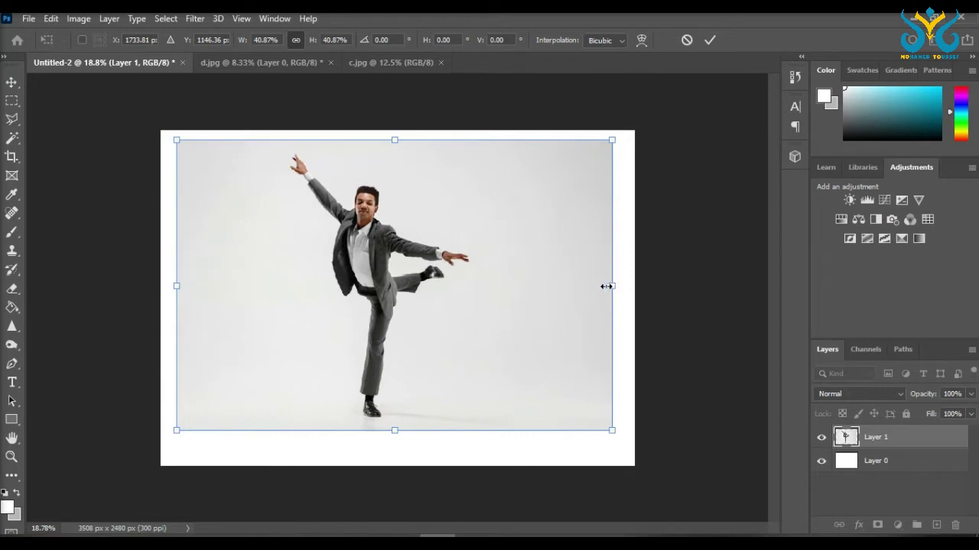
pyautogui.moveTo(610, 286); pyautogui.dragTo(565, 282)
pyautogui.hotkey('ctrl', 'z')
pyautogui.moveTo(609, 428); pyautogui.dragTo(578, 409)
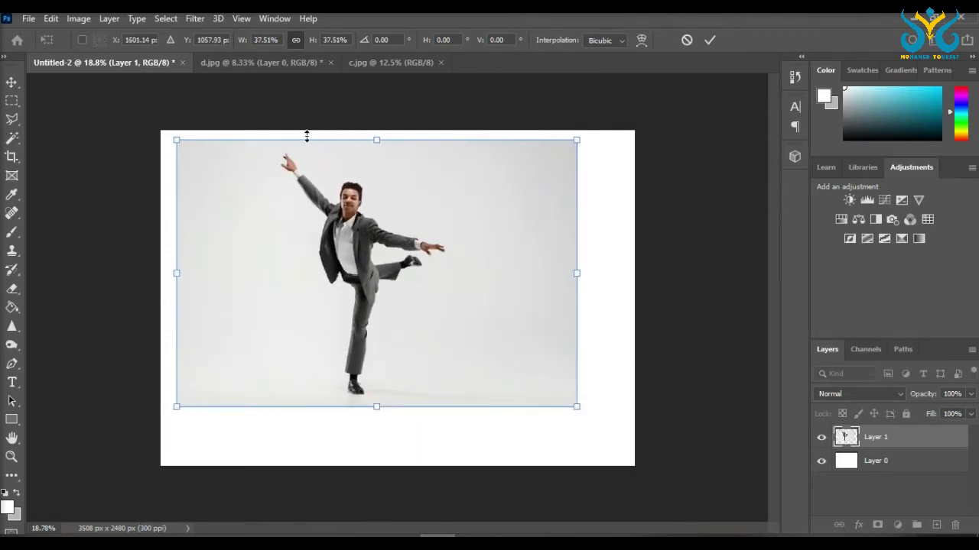
pyautogui.click(11, 100)
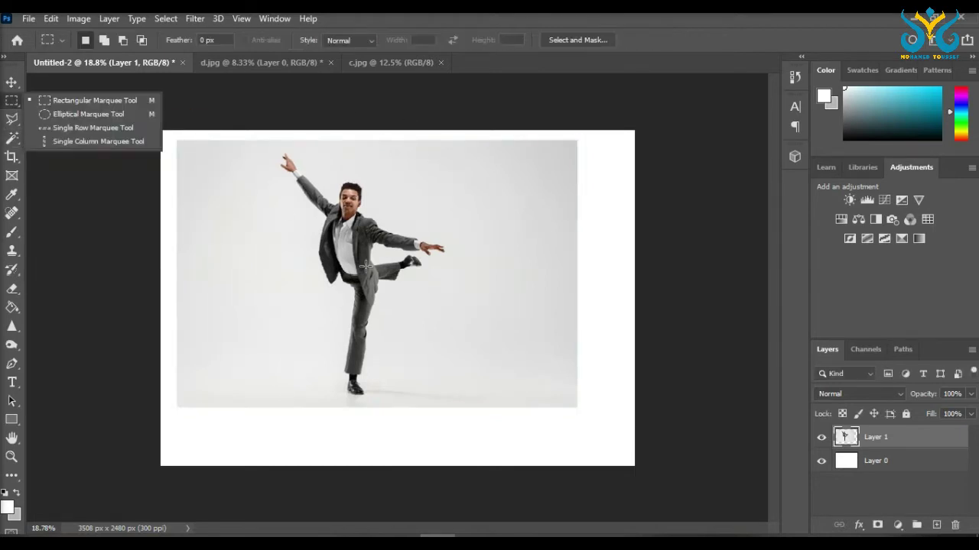
# - Try to select the light backdrop around the man with the Magic Wand at tolerance 32 and correct it at the outstretched hand's cuff
pyautogui.click(14, 139)
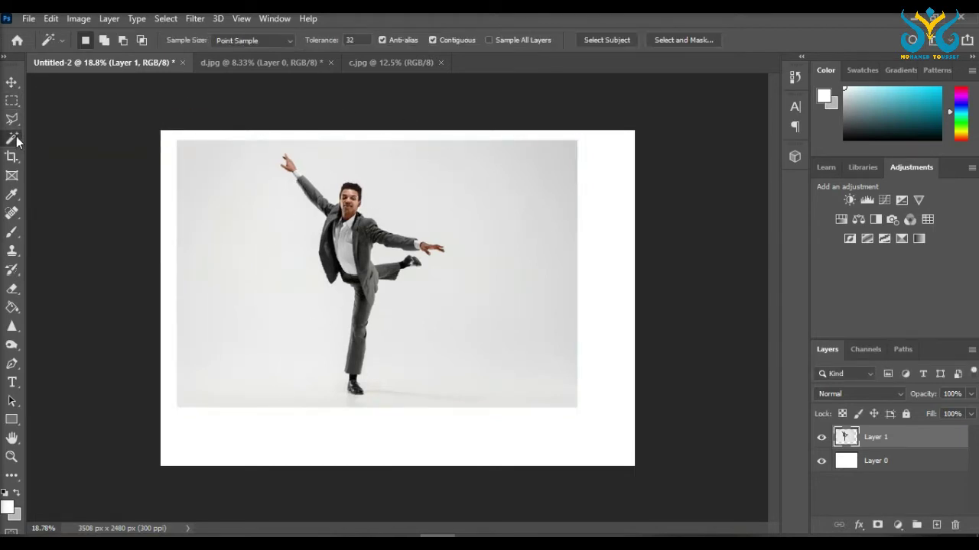
pyautogui.click(406, 195)
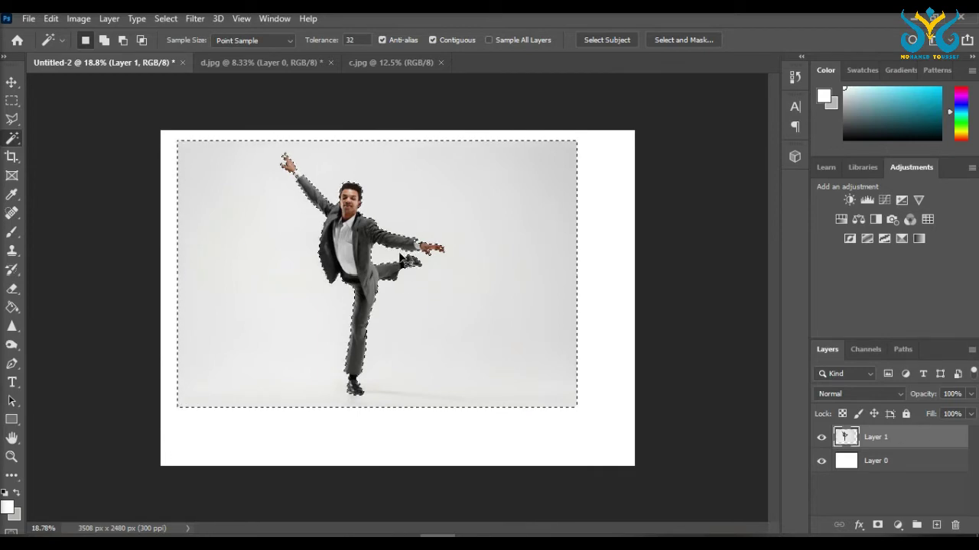
pyautogui.scroll(3, 418, 276)
pyautogui.scroll(10, 430, 209)
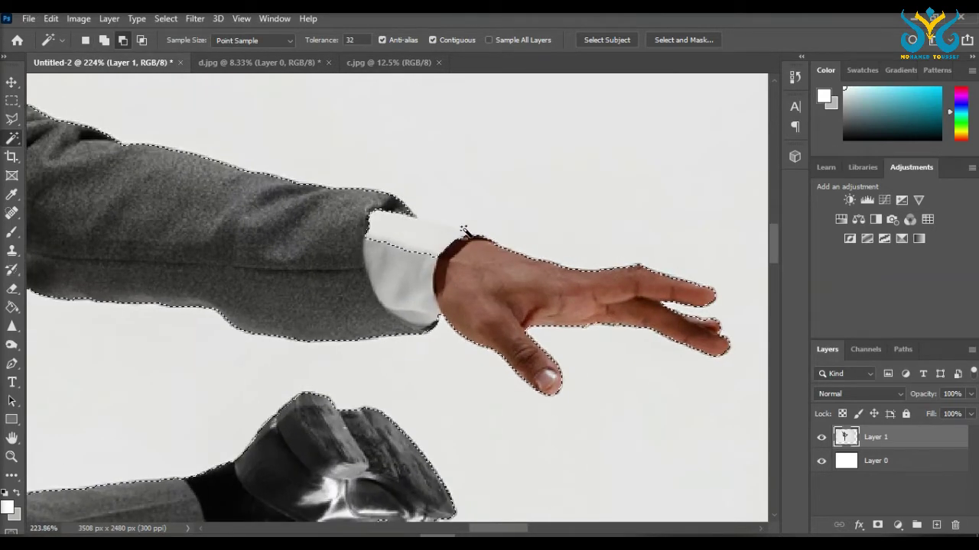
pyautogui.keyDown('shift'); pyautogui.click(417, 243); pyautogui.keyUp('shift')
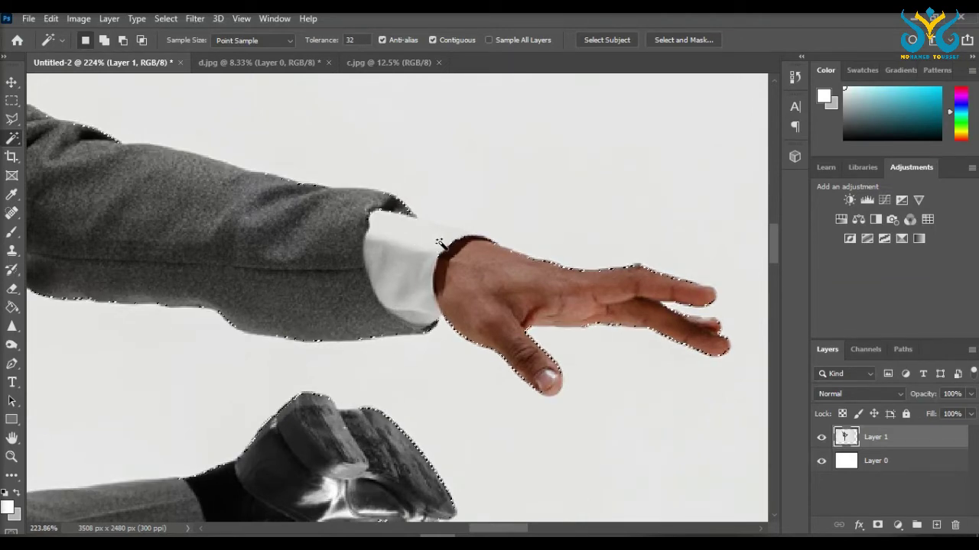
# - Abandon the lasso outline started near the outstretched sleeve and clear the backdrop selection
pyautogui.scroll(-10, 436, 245)
pyautogui.scroll(-1, 458, 220)
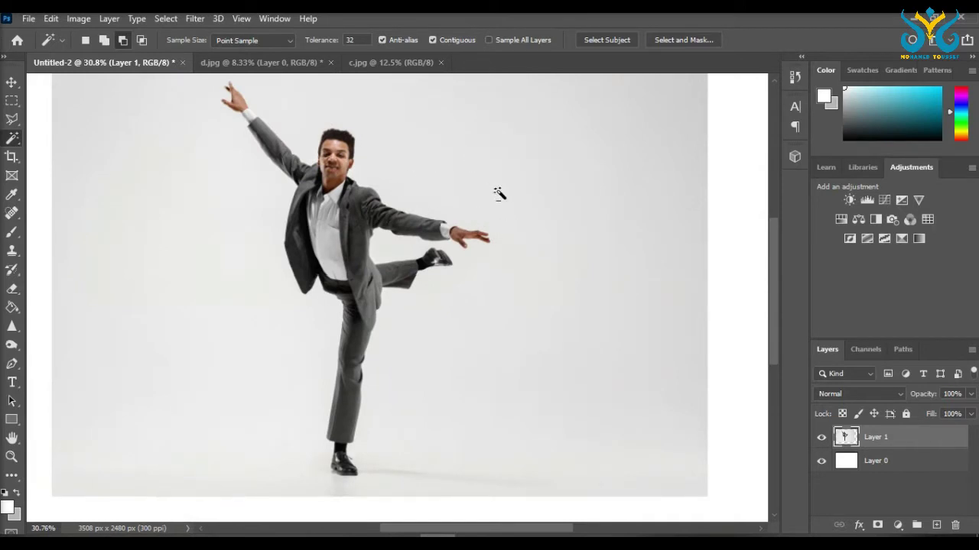
pyautogui.press('alt')
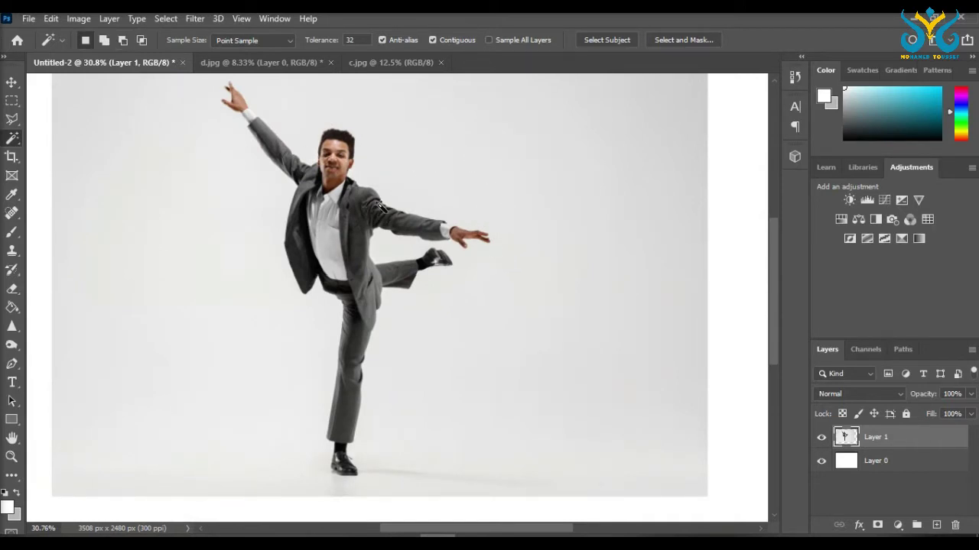
pyautogui.click(13, 122)
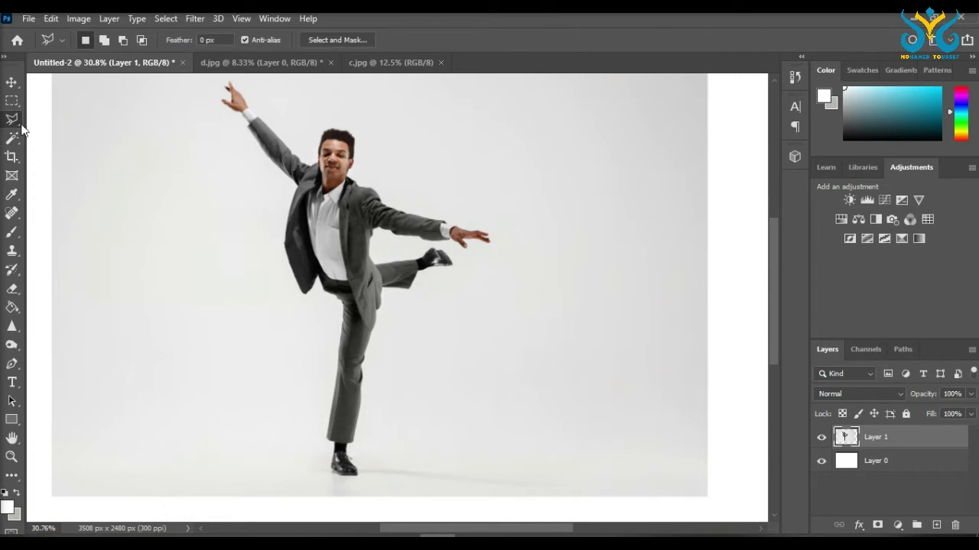
pyautogui.scroll(10, 421, 233)
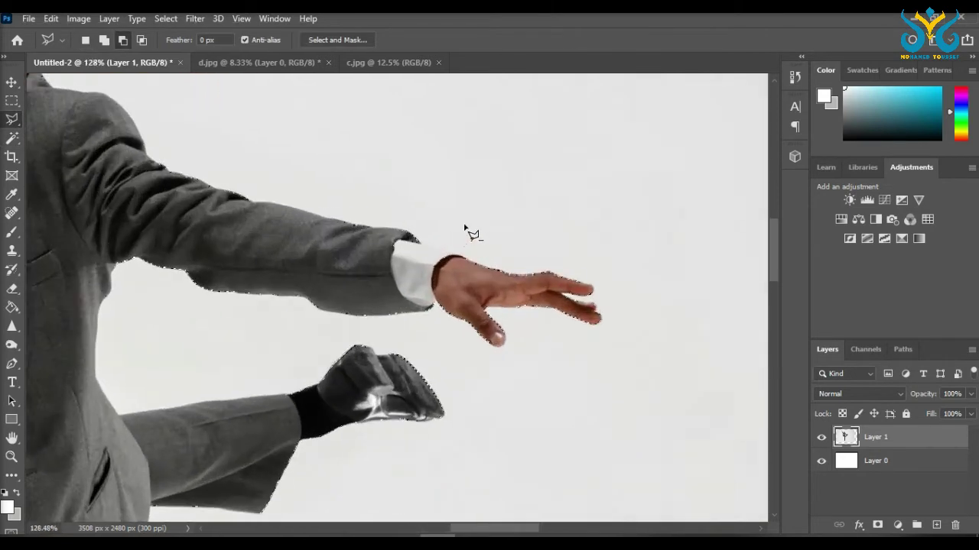
pyautogui.scroll(3, 469, 232)
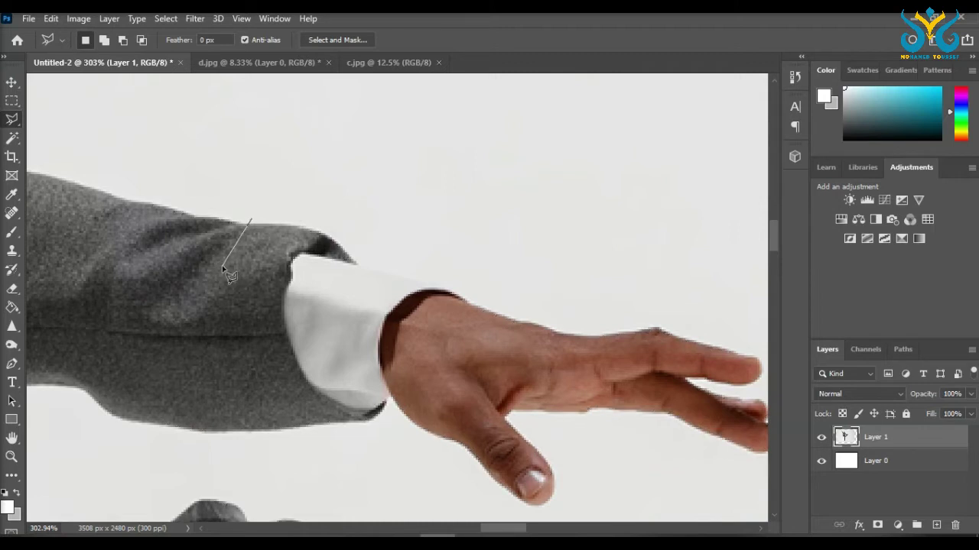
pyautogui.press('m')
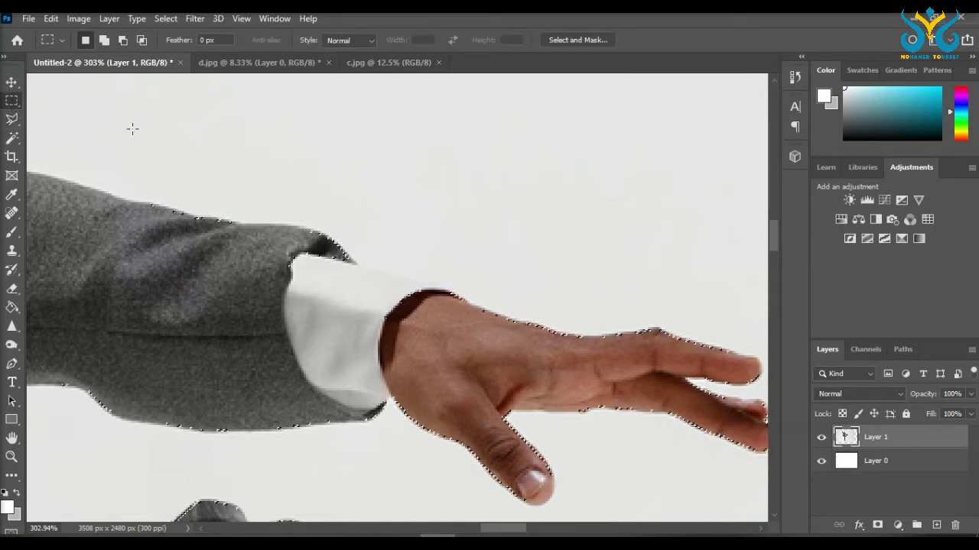
pyautogui.click(114, 129)
# - Outline the backdrop along the upper edge of the outstretched hand's cuff with the Polygonal Lasso, fill it with white and deselect
pyautogui.click(13, 120)
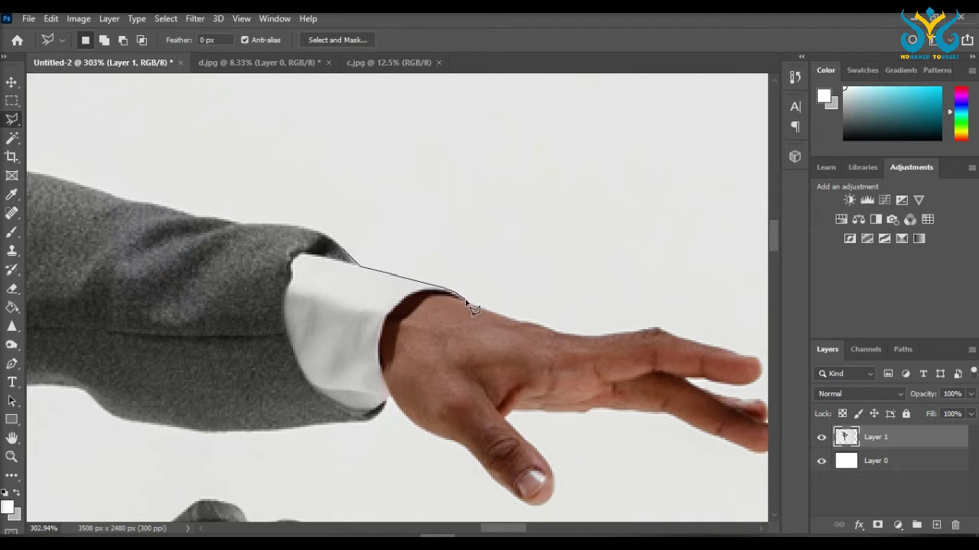
pyautogui.click(509, 317)
pyautogui.click(511, 247)
pyautogui.click(333, 181)
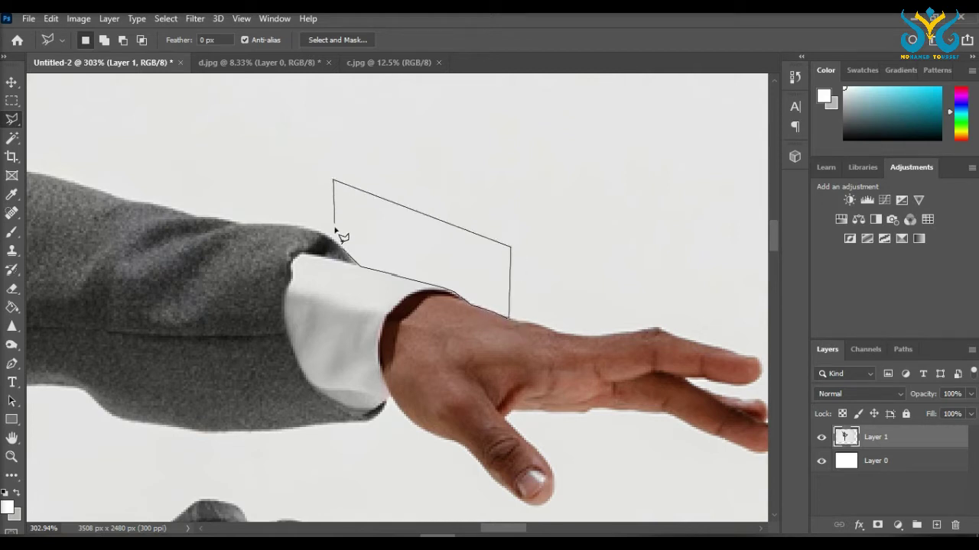
pyautogui.click(350, 258)
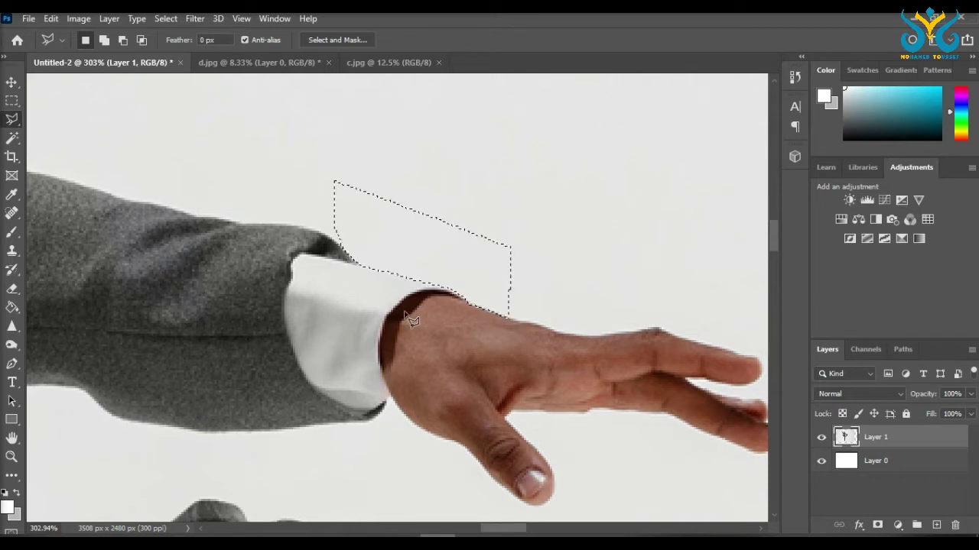
pyautogui.hotkey('alt', 'BackSpace')
pyautogui.click(12, 100)
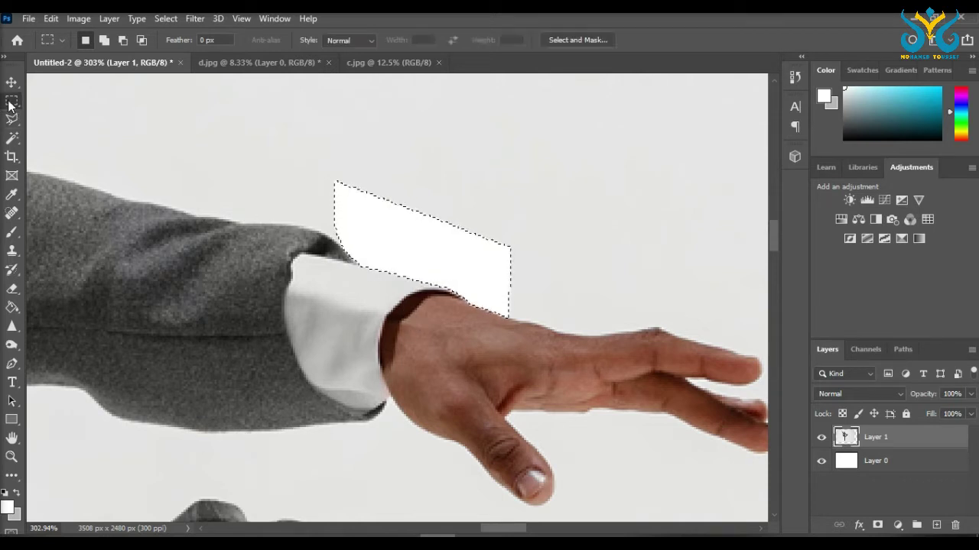
pyautogui.click(336, 222)
# - Try to select the backdrop again with the Magic Wand from the area above the outstretched sleeve
pyautogui.scroll(1, 110, 178)
pyautogui.click(11, 138)
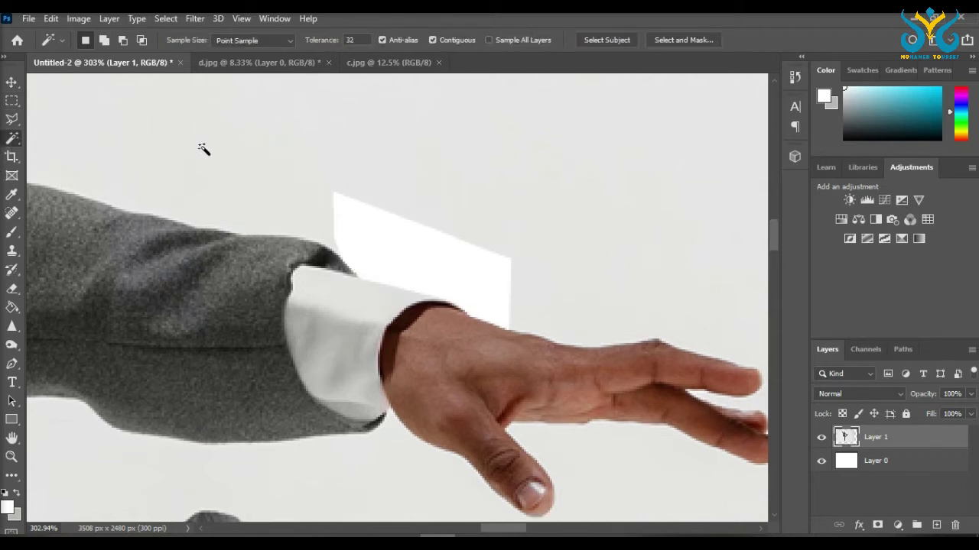
pyautogui.click(202, 151)
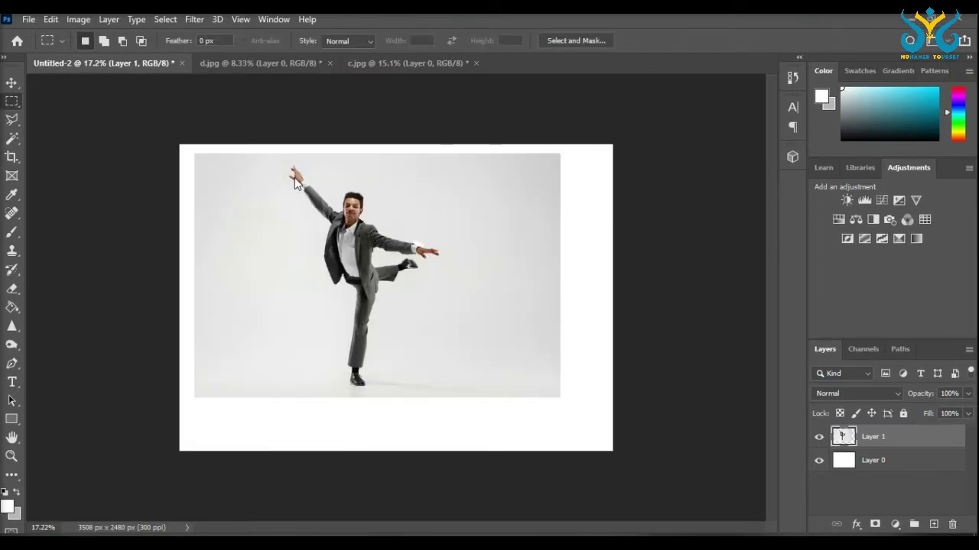
# - Outline the backdrop beside the raised arm's white cuff with the Polygonal Lasso, delete that area and deselect
pyautogui.scroll(5, 295, 178)
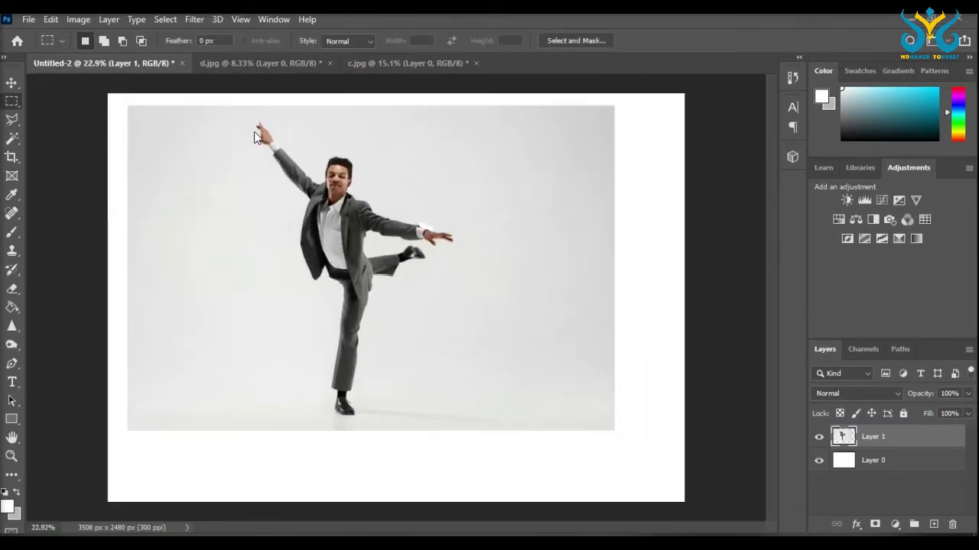
pyautogui.scroll(4, 266, 128)
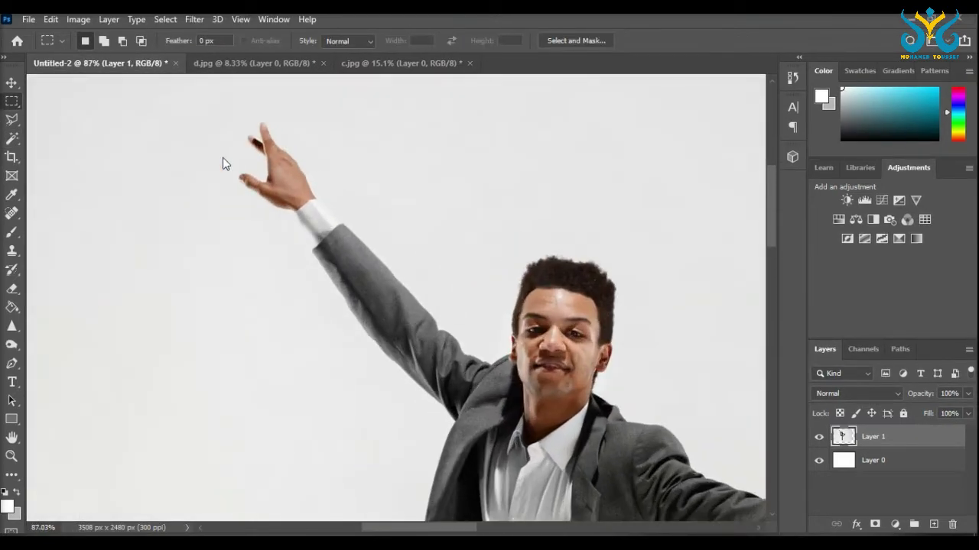
pyautogui.click(22, 119)
pyautogui.scroll(8, 350, 171)
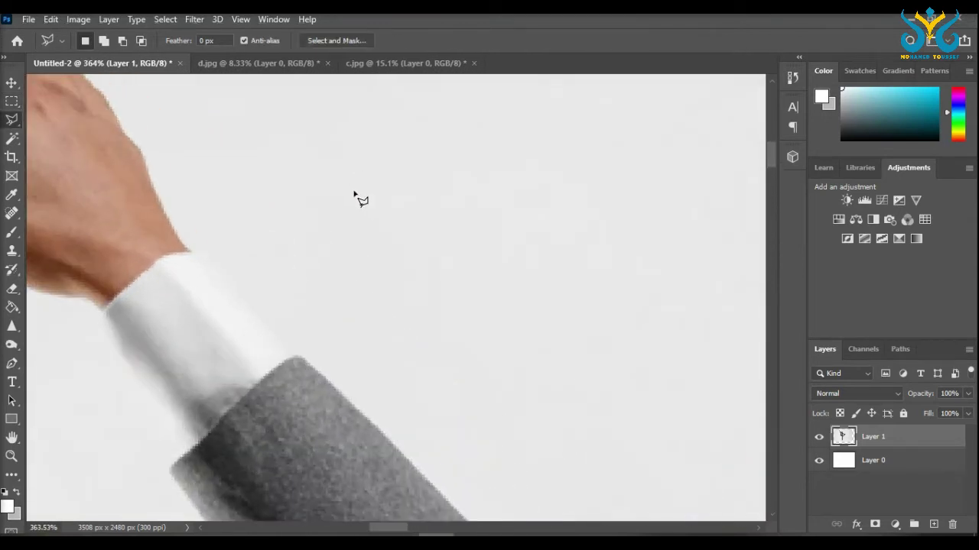
pyautogui.scroll(2, 205, 250)
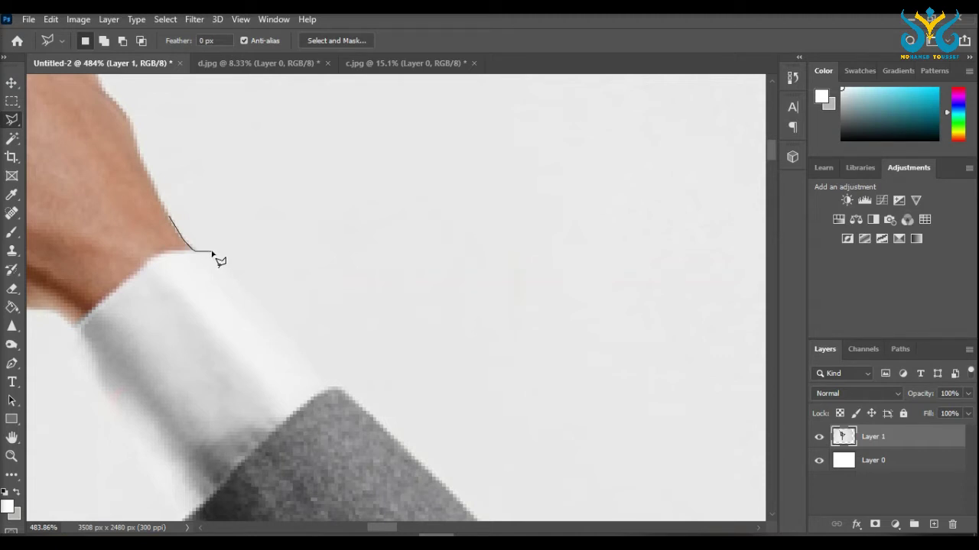
pyautogui.click(213, 252)
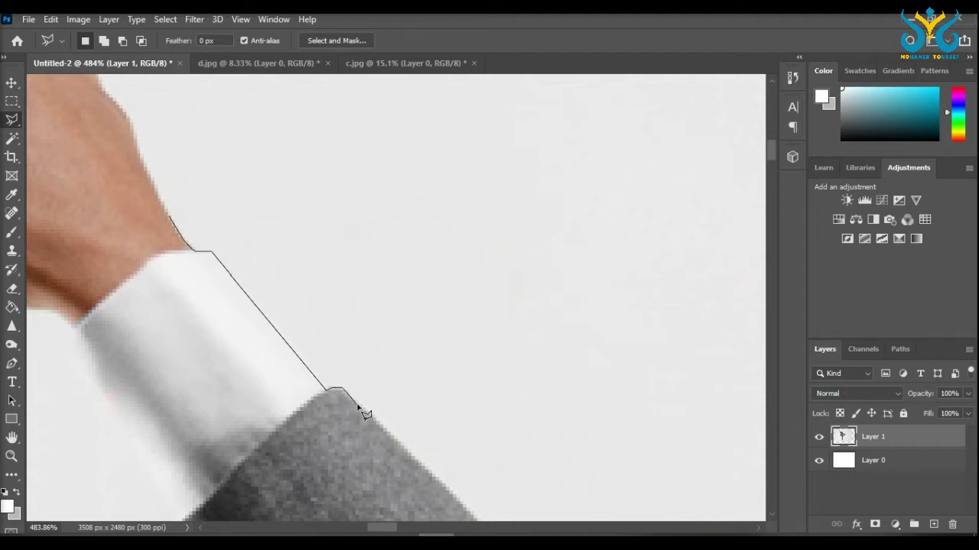
pyautogui.click(378, 399)
pyautogui.click(293, 253)
pyautogui.click(201, 205)
pyautogui.click(169, 217)
pyautogui.press('Delete')
pyautogui.hotkey('ctrl', 'd')
pyautogui.press('m')
# - Select the light backdrop around the whole man with the Magic Wand at tolerance 32
pyautogui.hscroll(1, 235, 182)
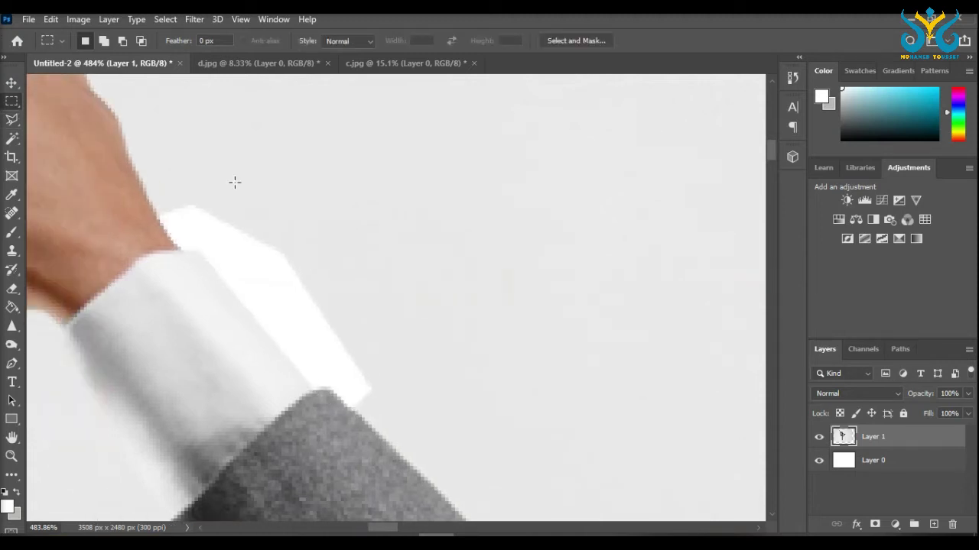
pyautogui.scroll(-5, 239, 183)
pyautogui.press('w')
pyautogui.click(279, 138)
pyautogui.scroll(-4, 336, 156)
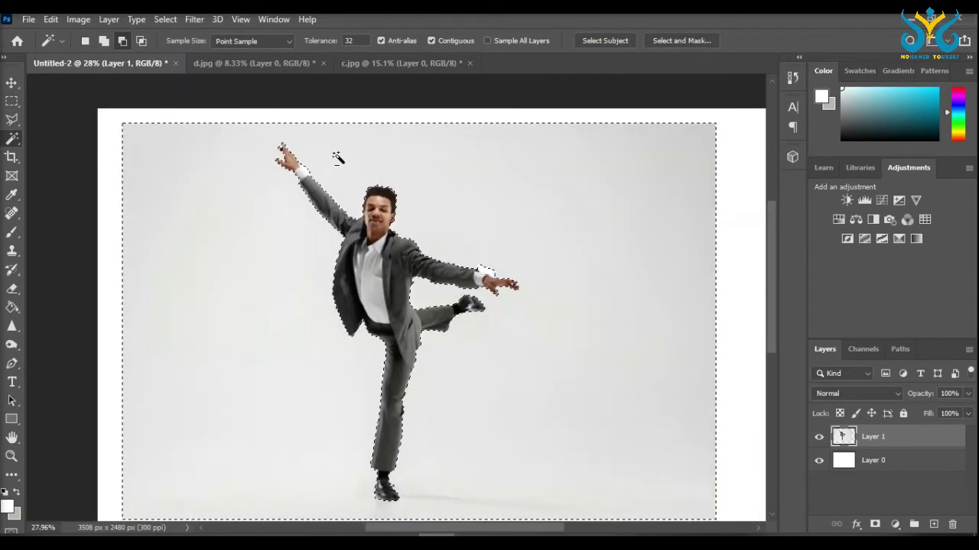
# - Delete the selected backdrop around the dancing man, deselect, and move him into the right half of the canvas
pyautogui.scroll(-1, 192, 153)
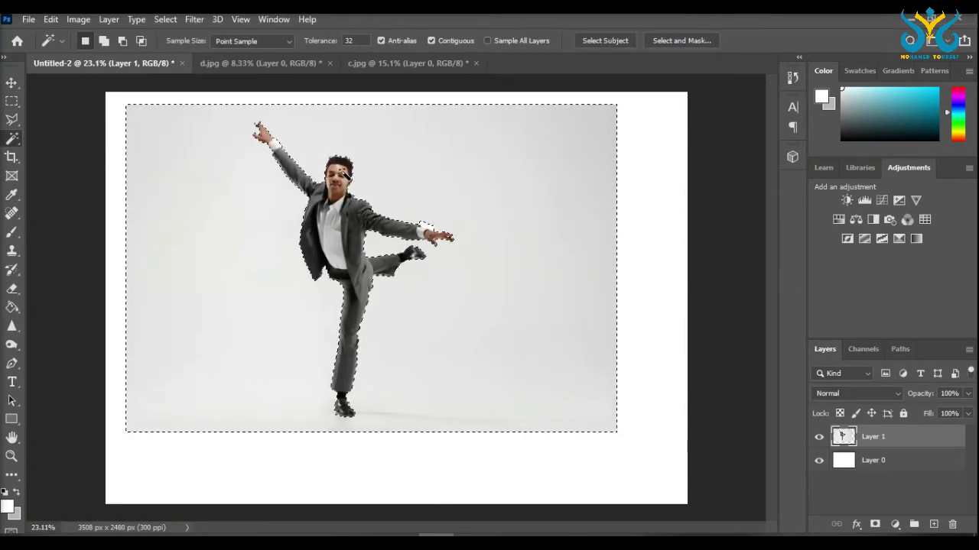
pyautogui.press('Delete')
pyautogui.hotkey('ctrl', 'd')
pyautogui.press('m')
pyautogui.click(12, 84)
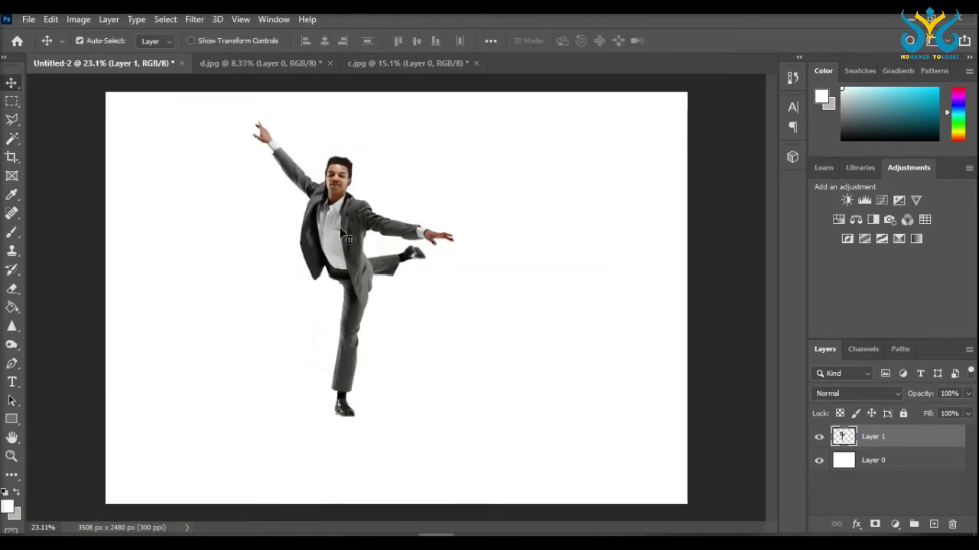
pyautogui.moveTo(343, 233); pyautogui.dragTo(493, 245)
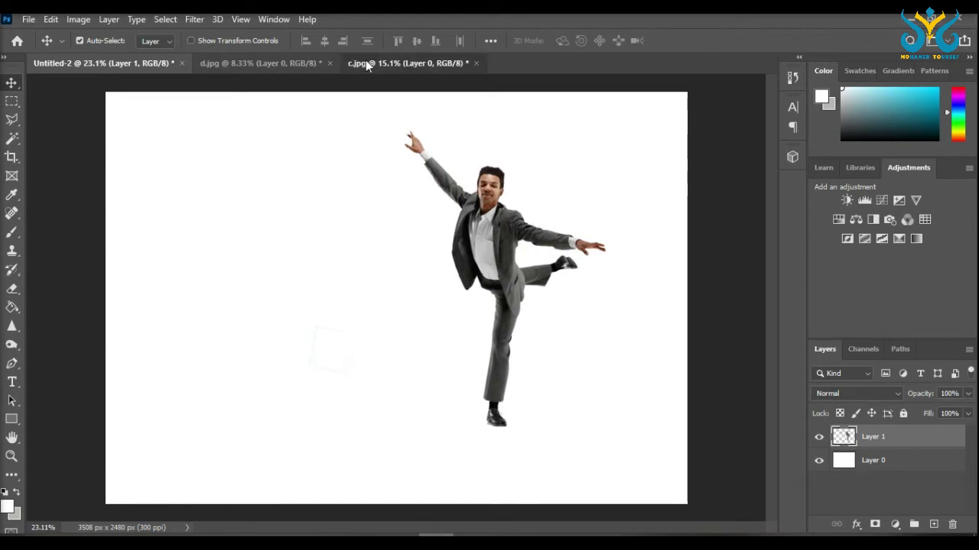
# - In c.jpg, drop the current selection and select the entire backdrop around the boxer with the Magic Wand at tolerance 32, adding the missed areas
pyautogui.click(366, 64)
pyautogui.press('m')
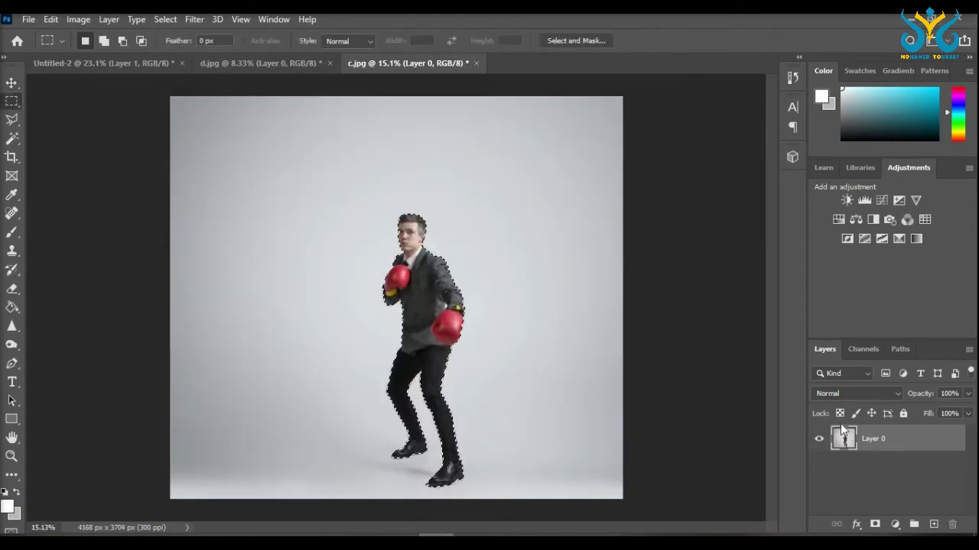
pyautogui.click(441, 278)
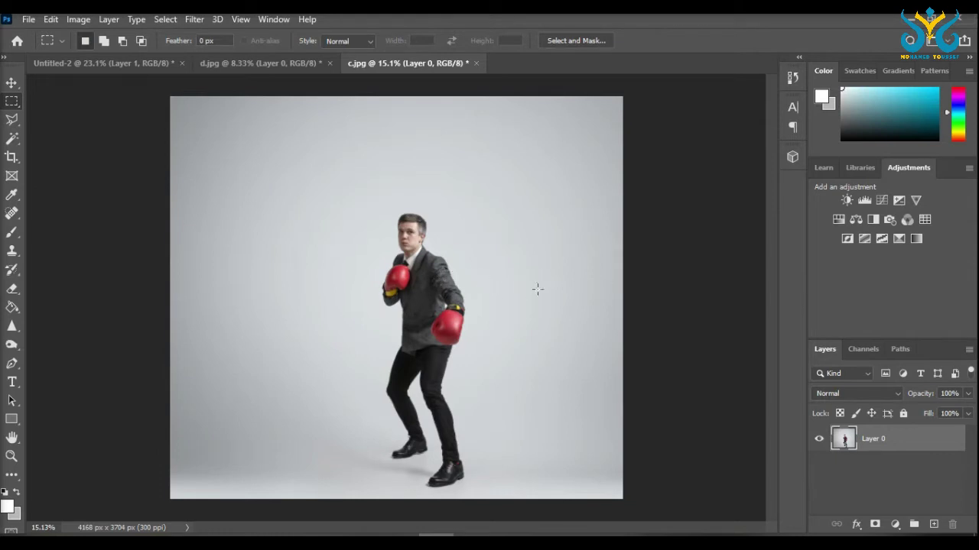
pyautogui.click(11, 139)
pyautogui.click(299, 156)
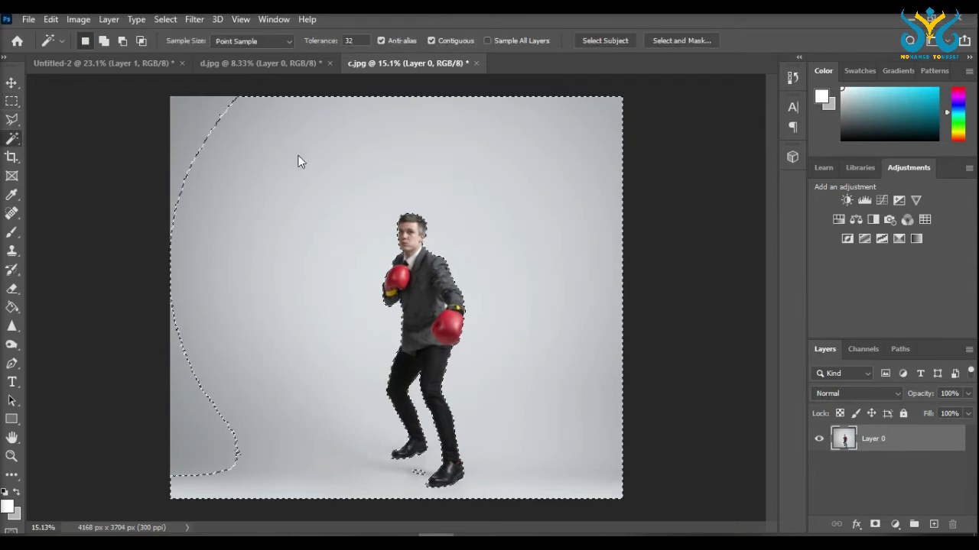
pyautogui.press('shift')
pyautogui.keyDown('shift'); pyautogui.click(420, 475); pyautogui.keyUp('shift')
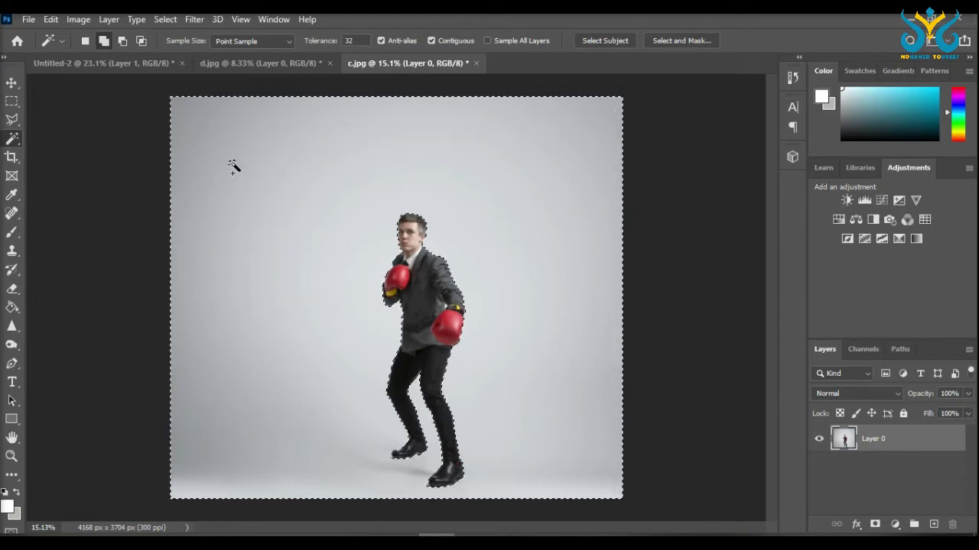
# - Invert the backdrop selection to get the boxer and move him into the Untitled-2 composition beside the dancing man
pyautogui.click(12, 82)
pyautogui.moveTo(420, 313)
pyautogui.mouseDown()
pyautogui.moveTo(389, 281)
pyautogui.moveTo(439, 304)
pyautogui.moveTo(420, 313)
pyautogui.mouseUp()
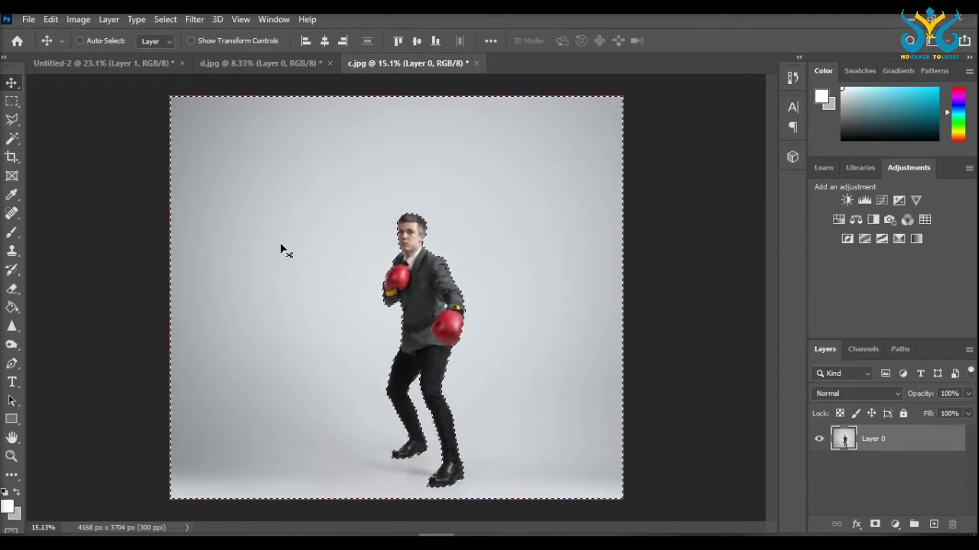
pyautogui.press('ctrl')
pyautogui.hotkey('ctrl', 'shift', 'i')
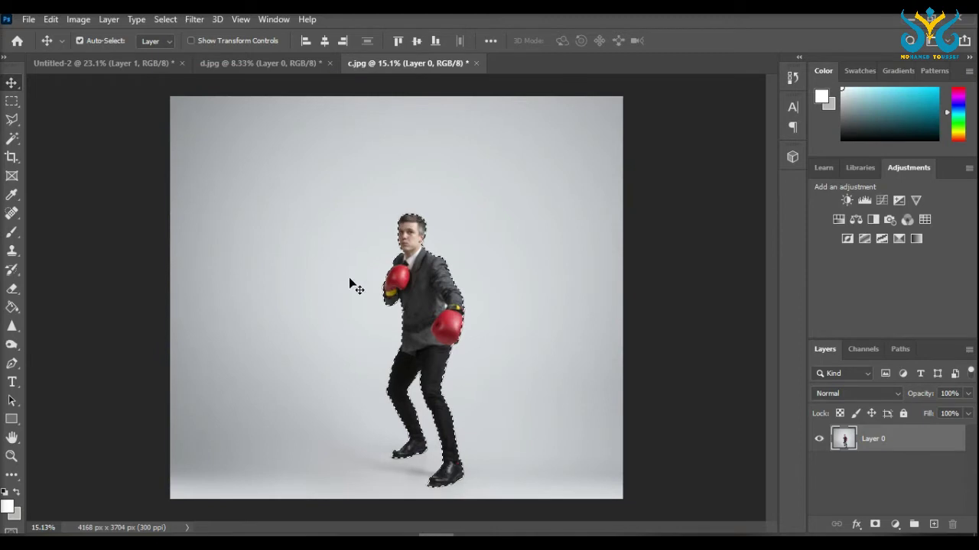
pyautogui.moveTo(434, 298); pyautogui.dragTo(291, 247)
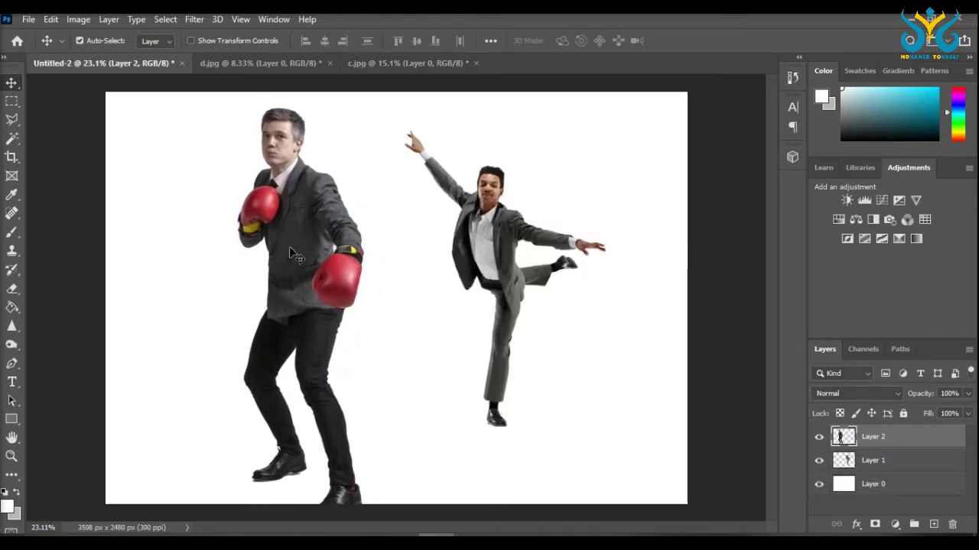
# - Scale the boxer proportionally to about 68.21% with Free Transform and place him just left of the dancing man
pyautogui.hotkey('ctrl', 't')
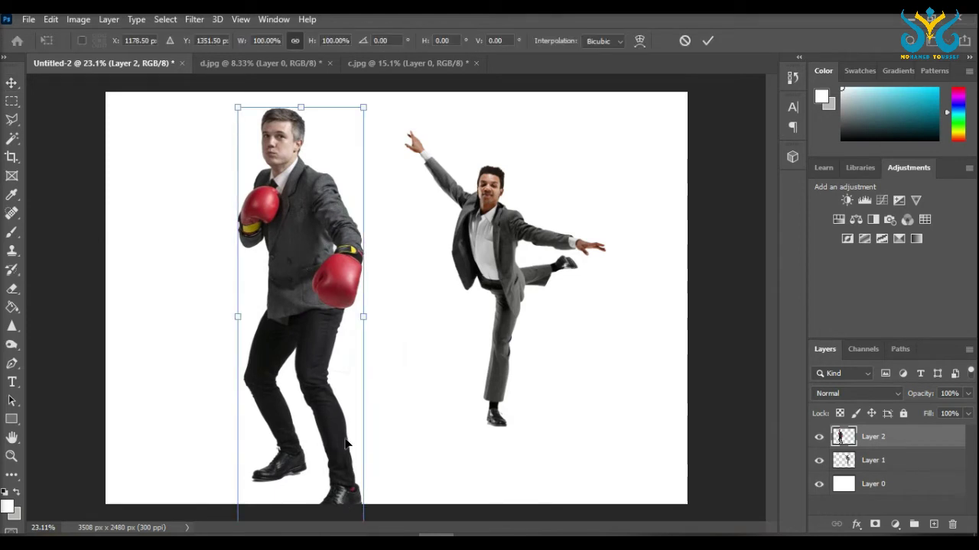
pyautogui.moveTo(366, 107); pyautogui.dragTo(334, 201)
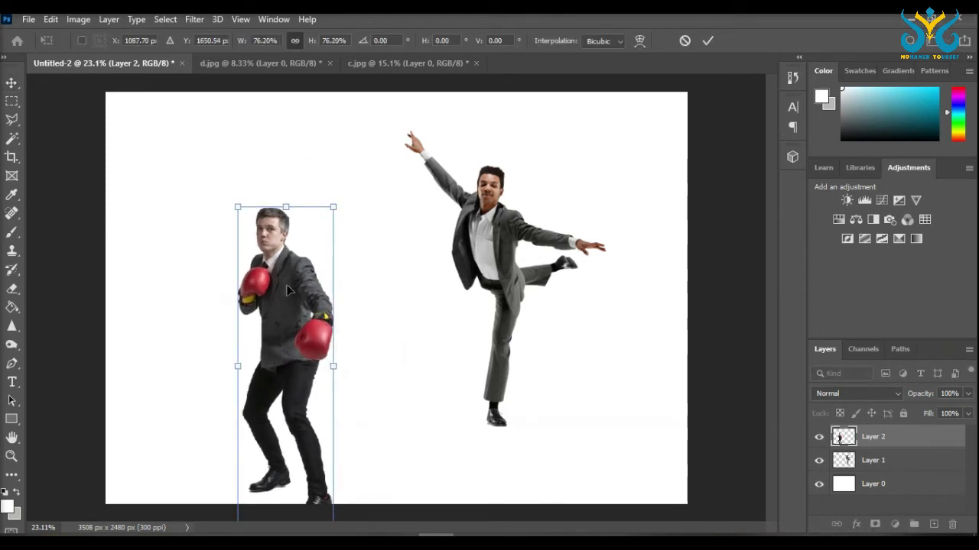
pyautogui.moveTo(276, 321); pyautogui.dragTo(291, 249)
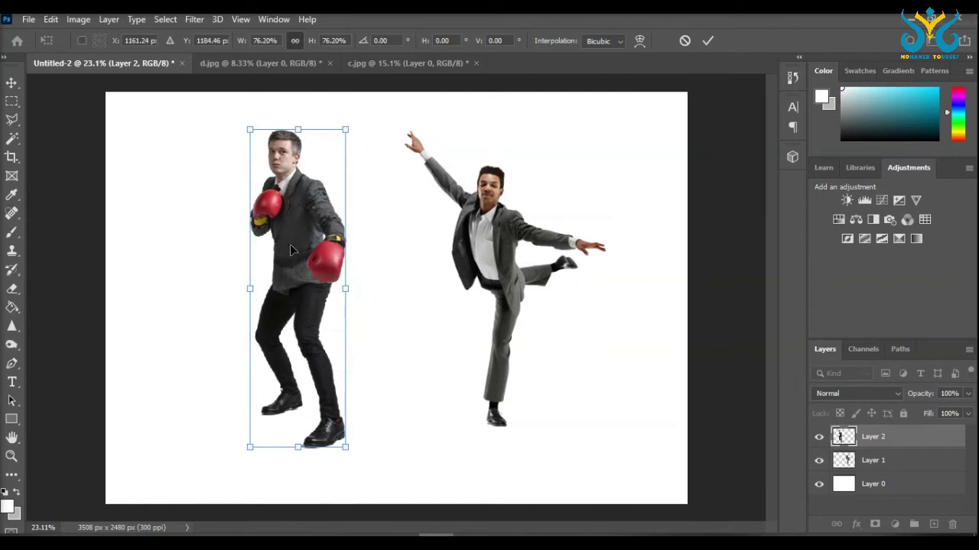
pyautogui.moveTo(346, 131); pyautogui.dragTo(327, 159)
pyautogui.moveTo(277, 234); pyautogui.dragTo(328, 233)
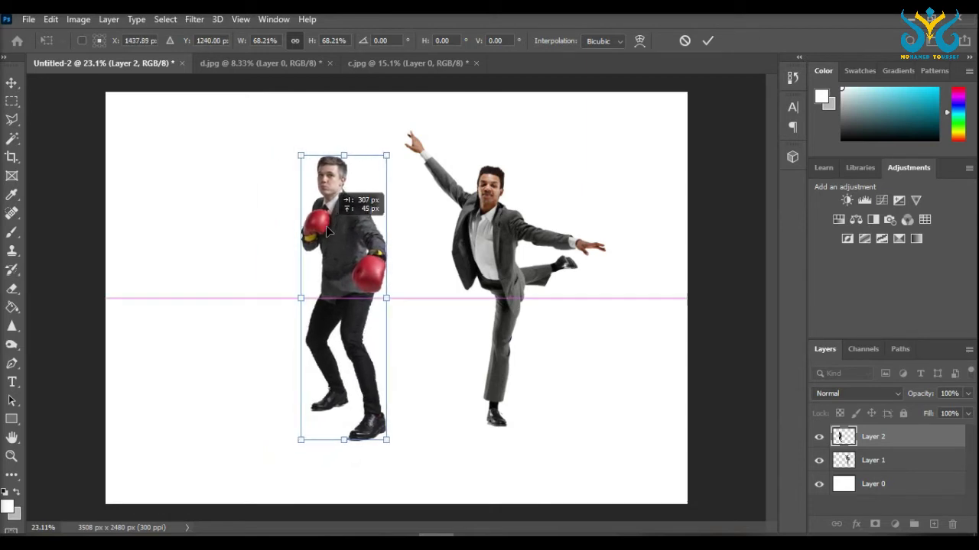
pyautogui.moveTo(326, 226); pyautogui.dragTo(324, 226)
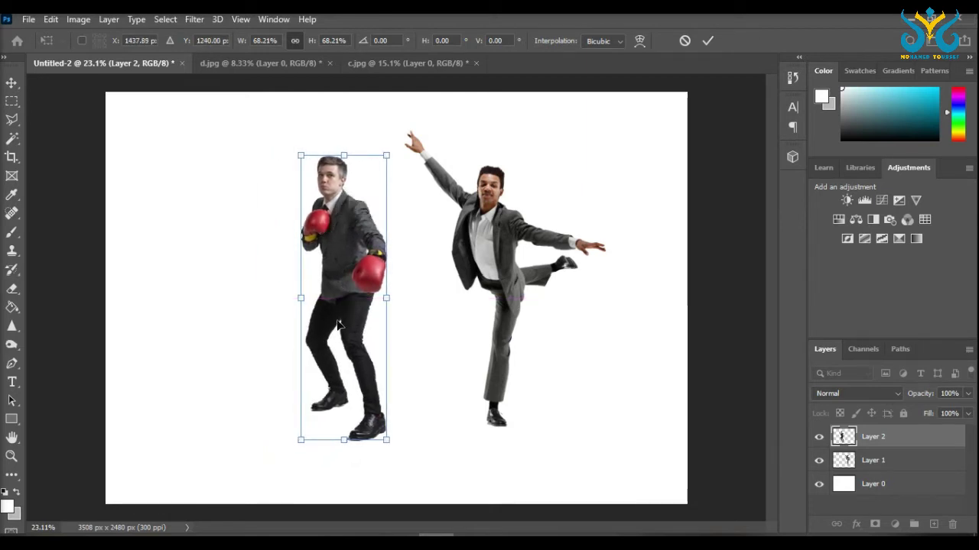
pyautogui.moveTo(344, 305); pyautogui.dragTo(367, 310)
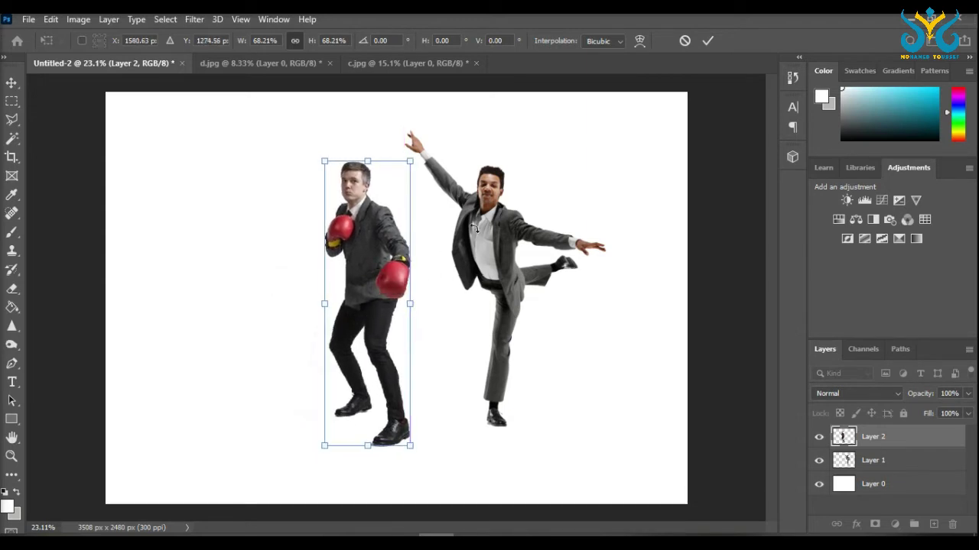
pyautogui.click(12, 101)
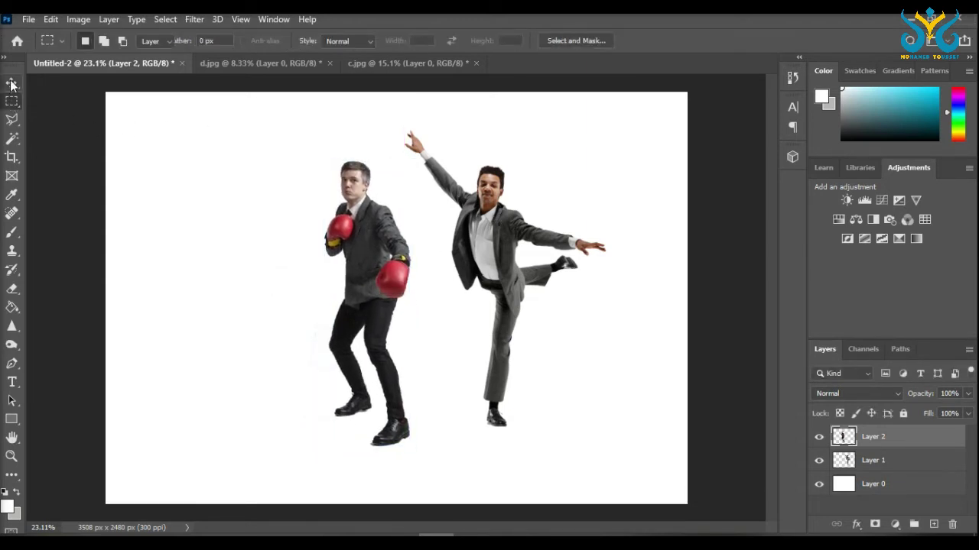
# - Reposition the boxer and the dancing man so they stand apart on the canvas with a wide gap between them
pyautogui.click(11, 83)
pyautogui.moveTo(501, 249); pyautogui.dragTo(483, 243)
pyautogui.moveTo(372, 240); pyautogui.dragTo(355, 286)
pyautogui.moveTo(479, 281); pyautogui.dragTo(482, 265)
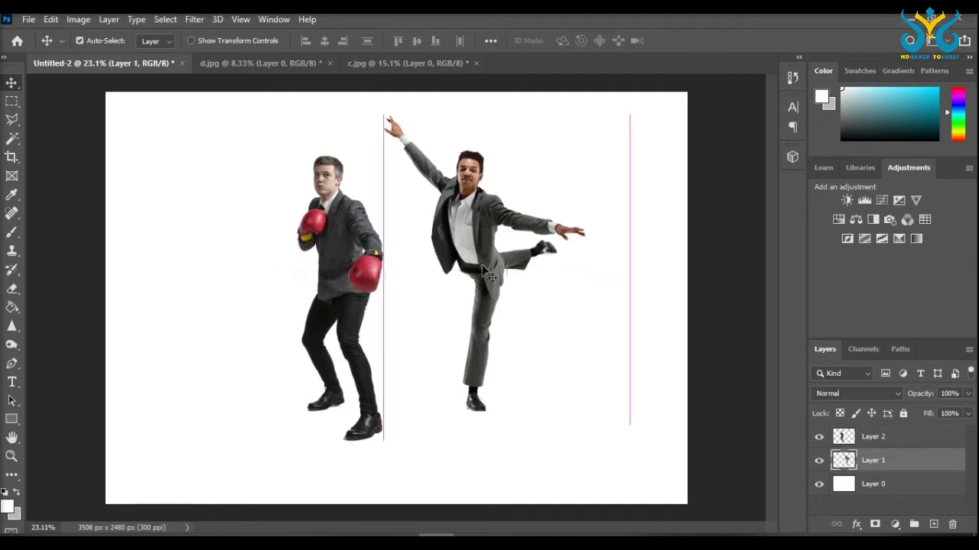
pyautogui.moveTo(342, 267); pyautogui.dragTo(304, 267)
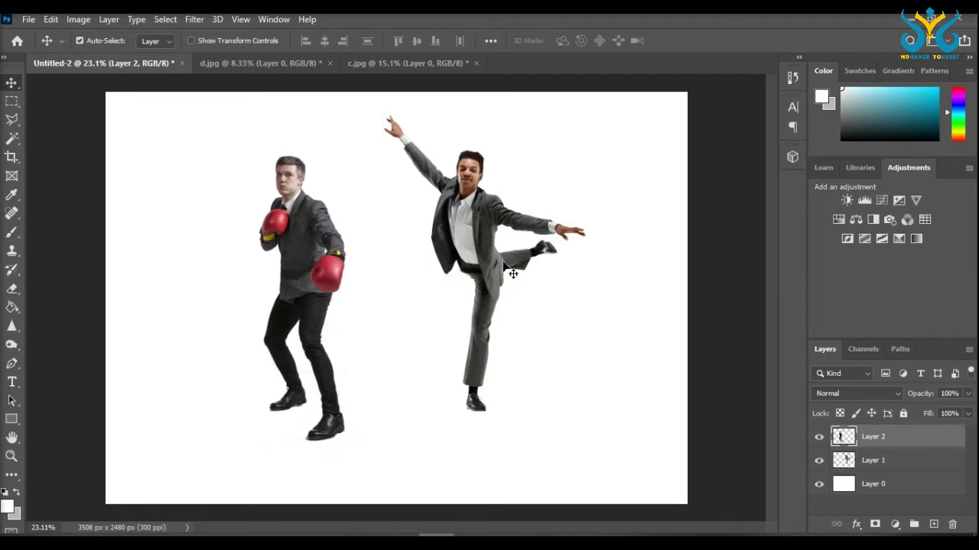
pyautogui.moveTo(495, 262); pyautogui.dragTo(533, 262)
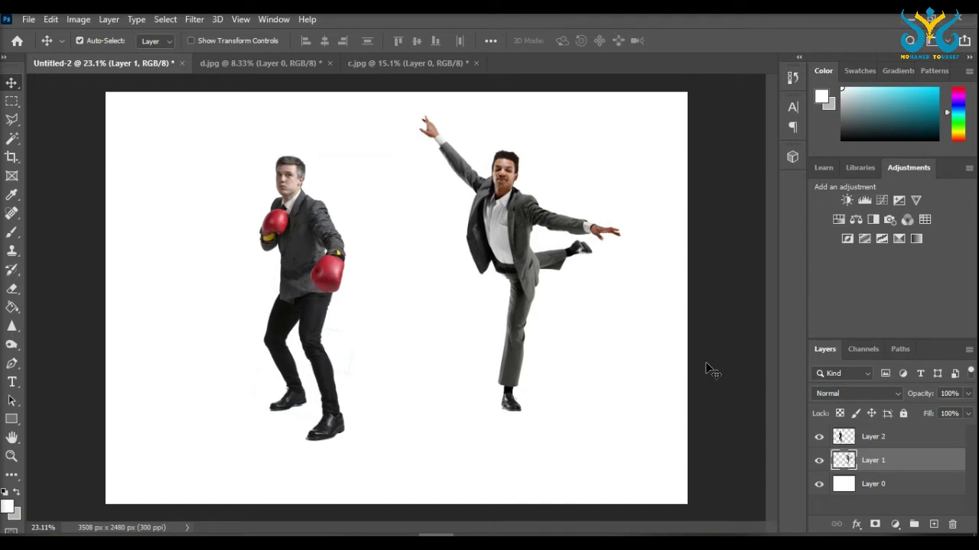
# - Try a diamond white-to-grey gradient on Layer 0, undo it, and apply a linear one from the canvas's top edge to its bottom edge
pyautogui.click(869, 494)
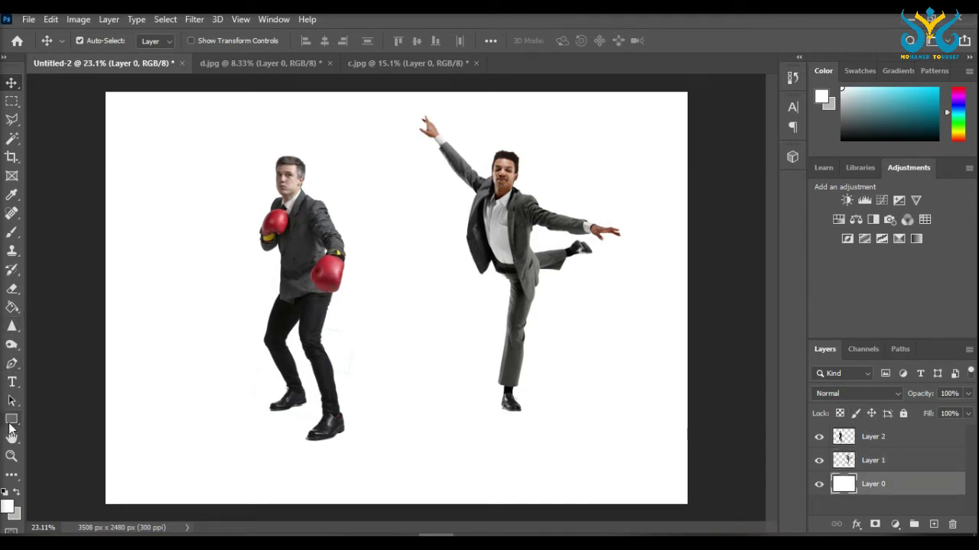
pyautogui.moveTo(13, 308); pyautogui.dragTo(38, 312)
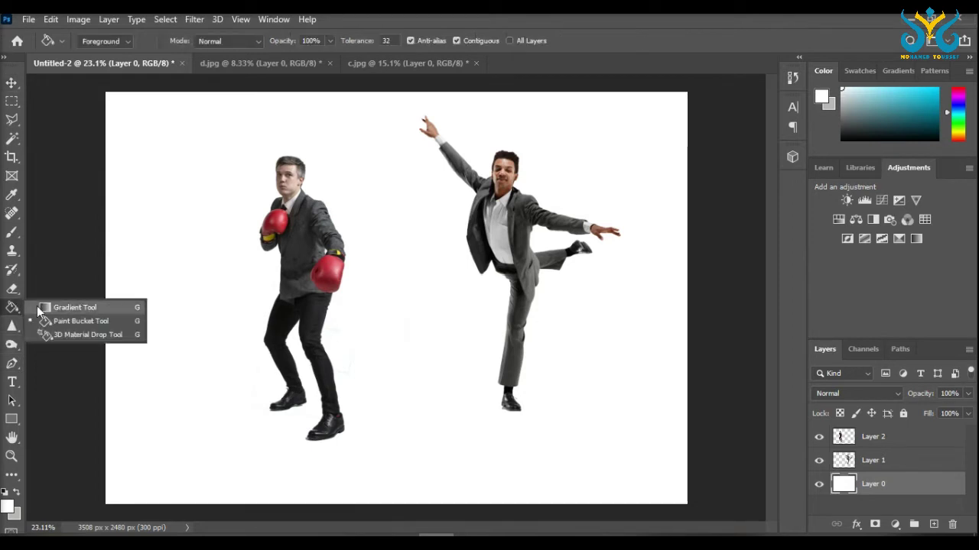
pyautogui.click(44, 309)
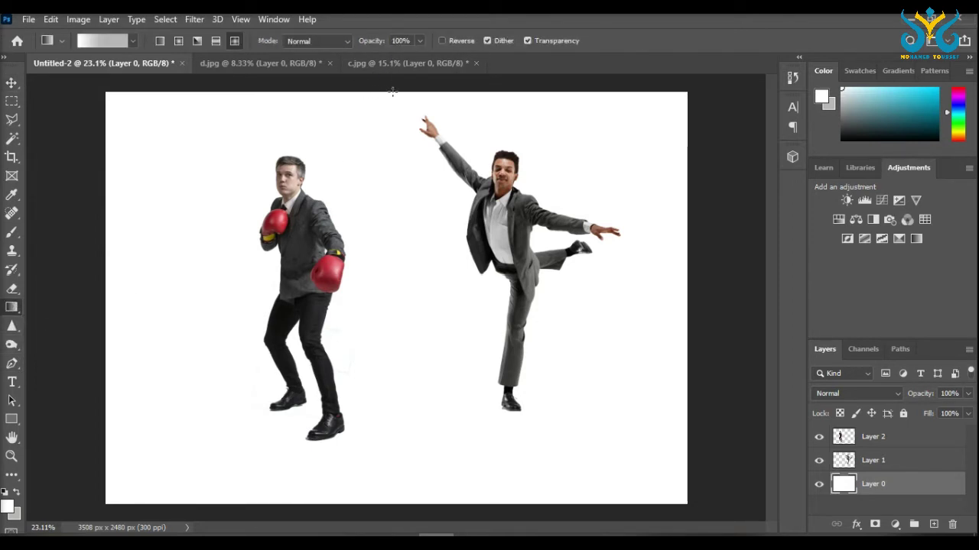
pyautogui.moveTo(393, 91); pyautogui.dragTo(390, 500)
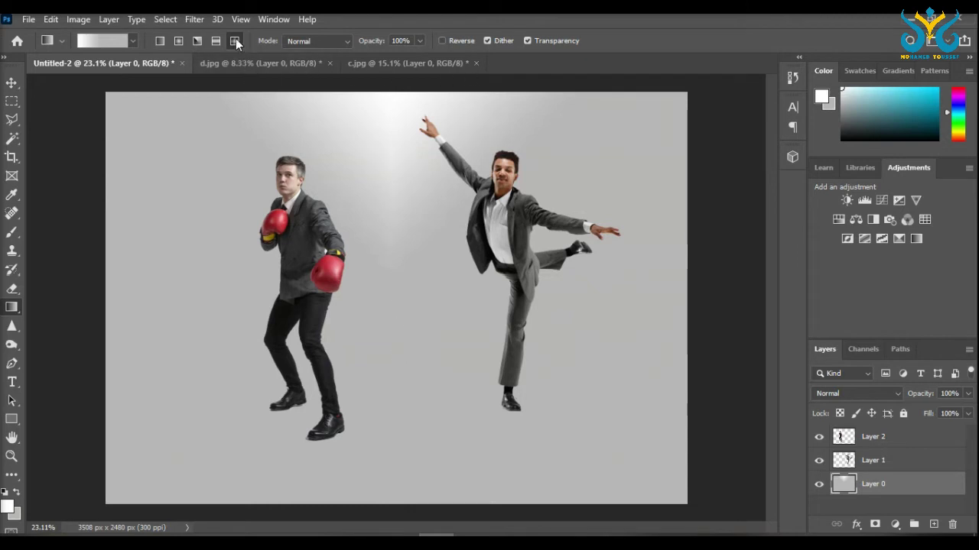
pyautogui.click(160, 42)
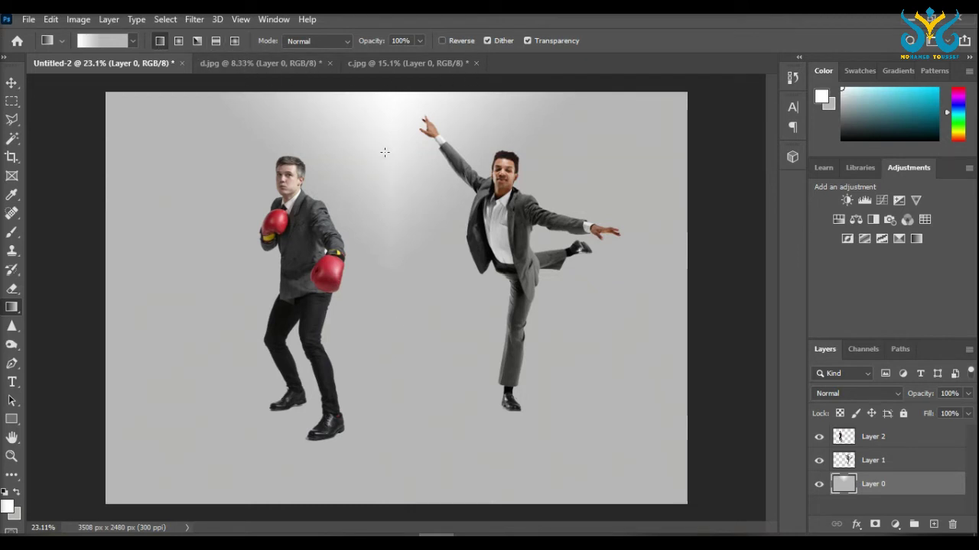
pyautogui.hotkey('ctrl', 'z')
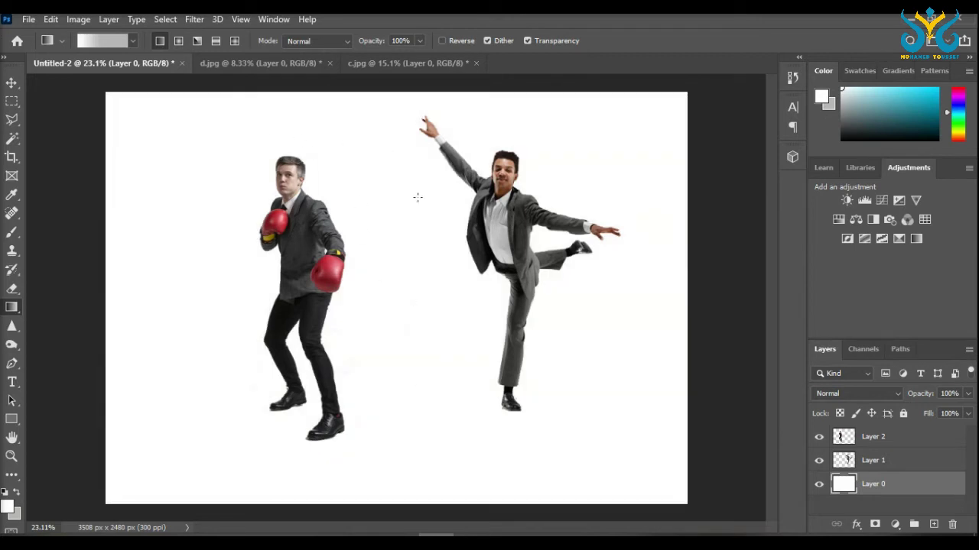
pyautogui.moveTo(390, 92); pyautogui.dragTo(391, 500)
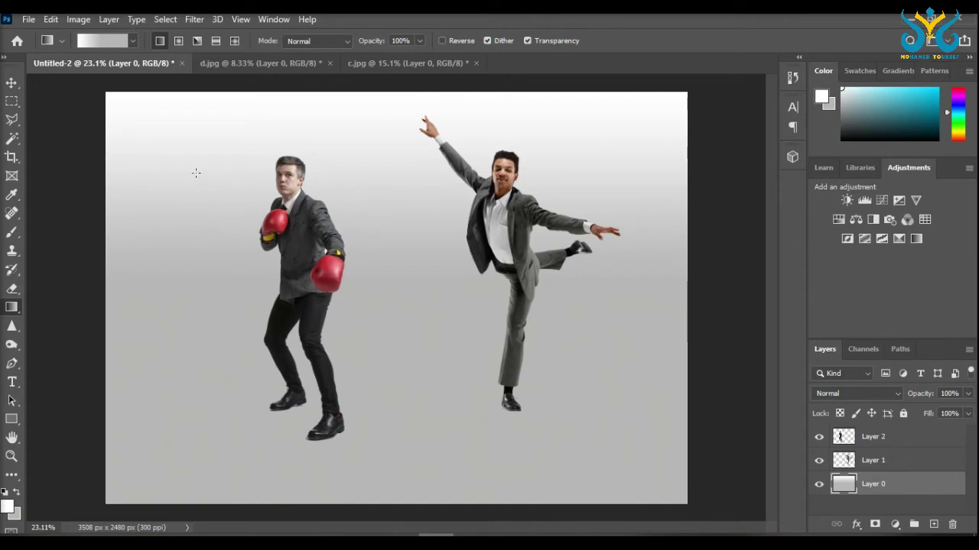
# - Move the boxer further left and up and the dancing man slightly right and down to widen the gap between them
pyautogui.click(11, 83)
pyautogui.moveTo(512, 218); pyautogui.dragTo(515, 235)
pyautogui.moveTo(300, 224)
pyautogui.mouseDown()
pyautogui.moveTo(272, 222)
pyautogui.moveTo(285, 227)
pyautogui.mouseUp()
pyautogui.moveTo(517, 223)
pyautogui.mouseDown()
pyautogui.moveTo(513, 214)
pyautogui.moveTo(530, 215)
pyautogui.mouseUp()
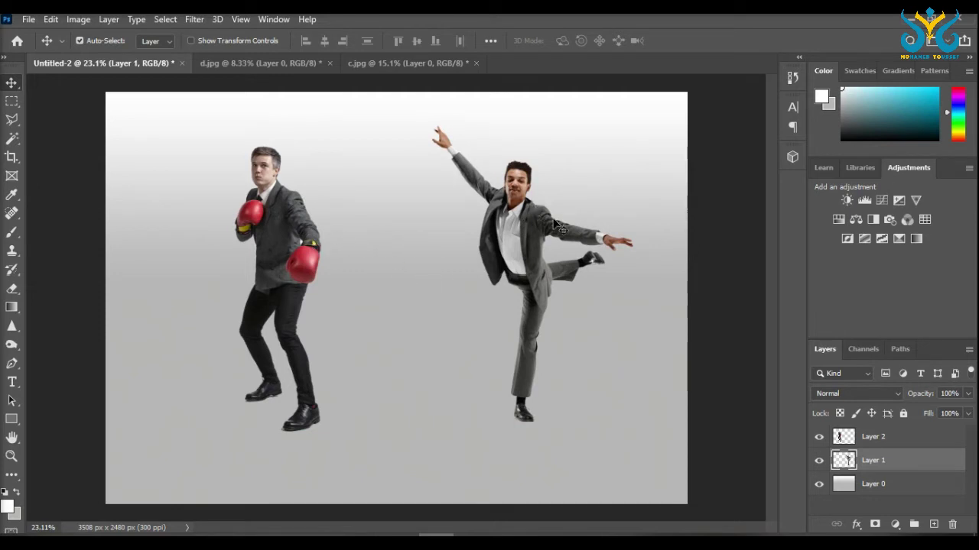
# - Add white 60 pt Vineta BT text between the two men reading "hard or Dance" with "same salary" on a second line
pyautogui.click(11, 382)
pyautogui.click(376, 312)
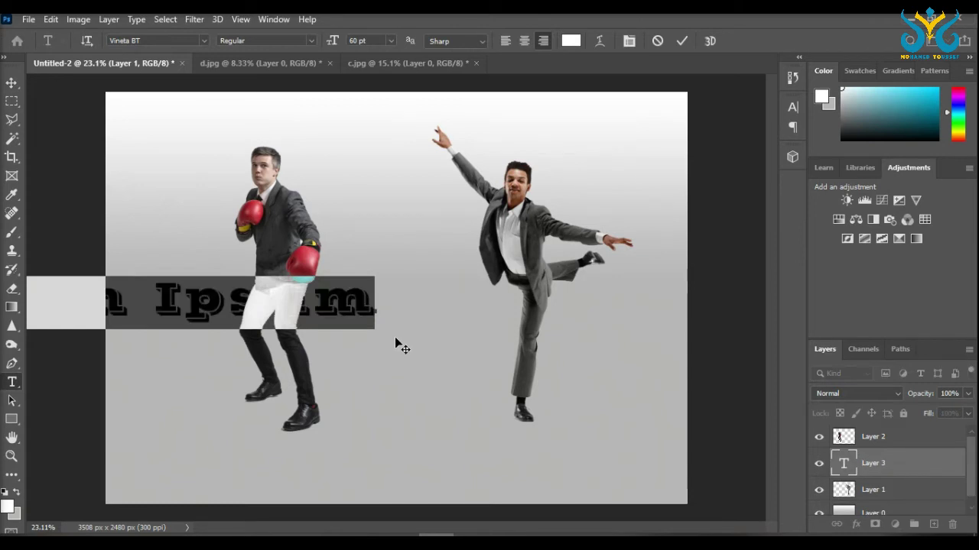
pyautogui.write('r Dance salary')
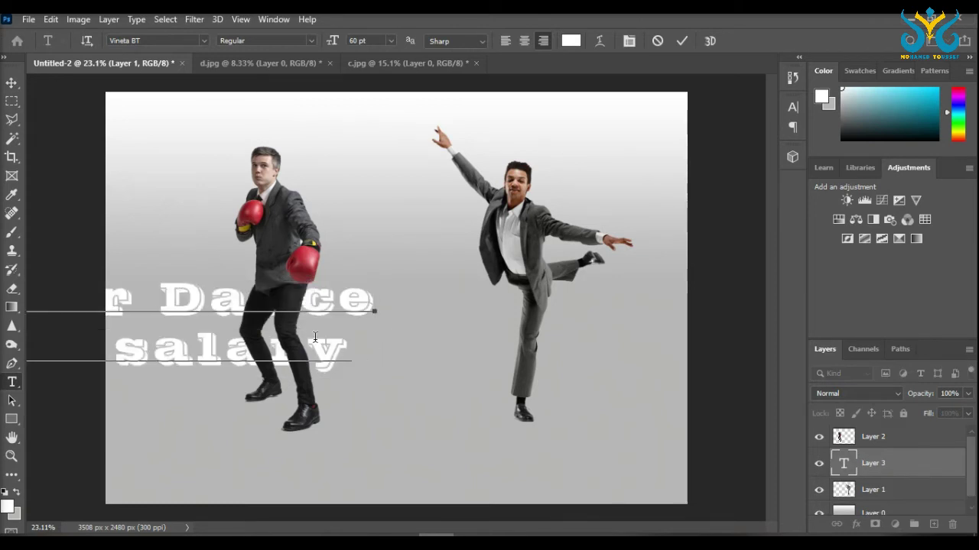
# - Set the text's first line, "hard or Dance", to 30 pt
pyautogui.tripleClick(133, 307)
pyautogui.click(131, 308)
pyautogui.tripleClick(167, 302)
pyautogui.click(175, 302)
pyautogui.tripleClick(184, 308)
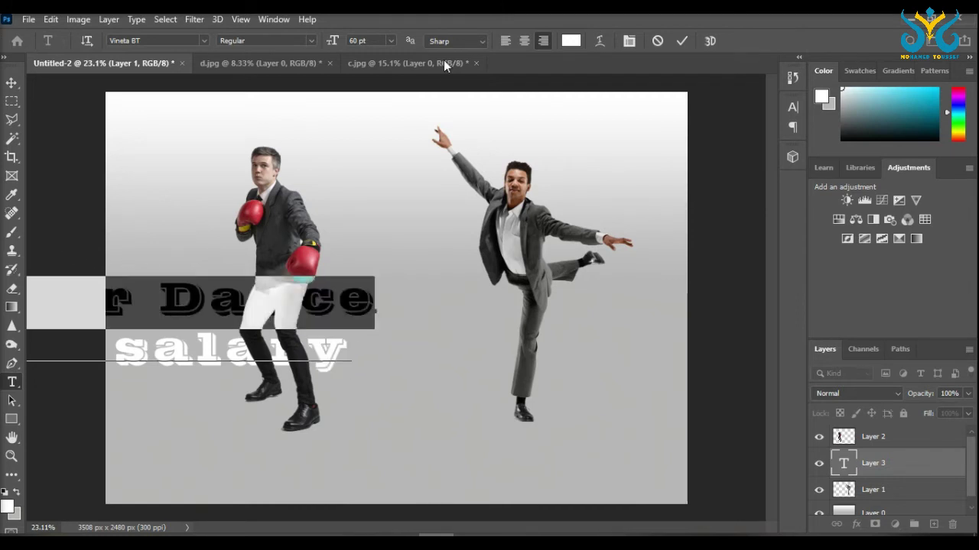
pyautogui.click(390, 40)
pyautogui.click(383, 181)
# - Resize words on the caption's second line: "salary" to 18 pt, "same" to 30 pt and "the" to 18 pt
pyautogui.click(185, 353)
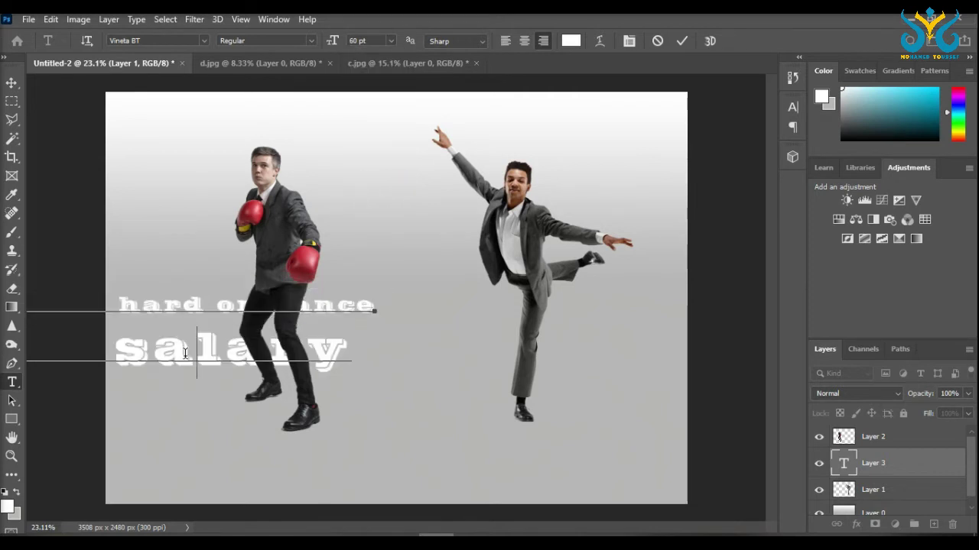
pyautogui.doubleClick(185, 354)
pyautogui.click(390, 41)
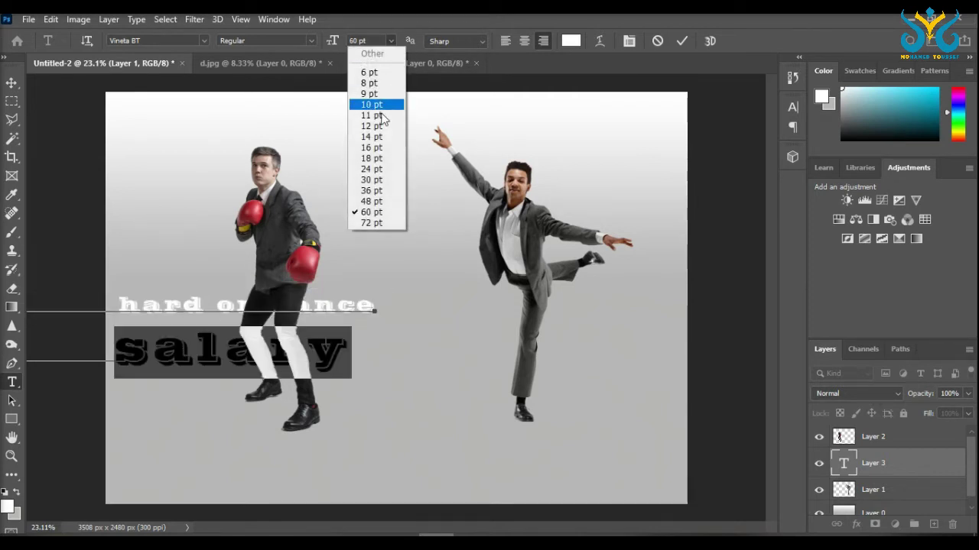
pyautogui.click(371, 157)
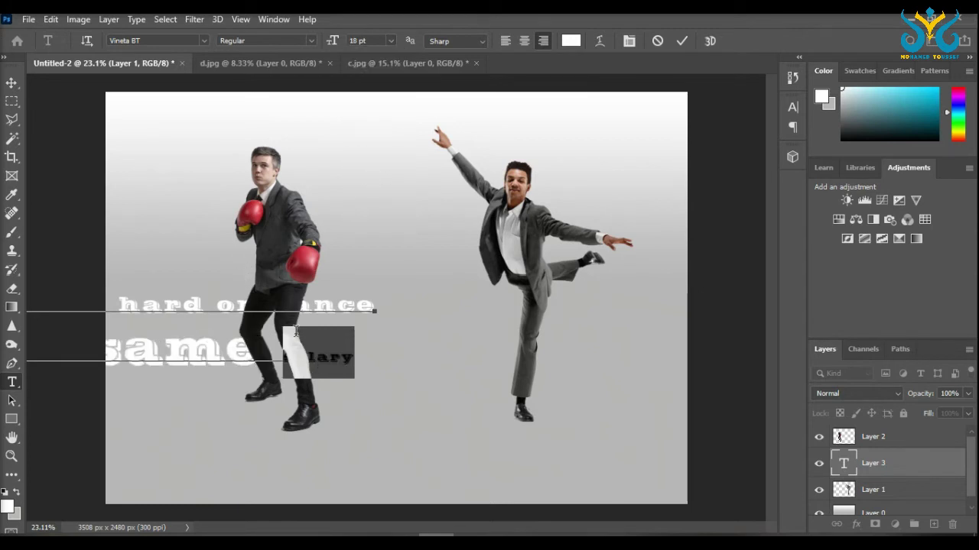
pyautogui.doubleClick(221, 344)
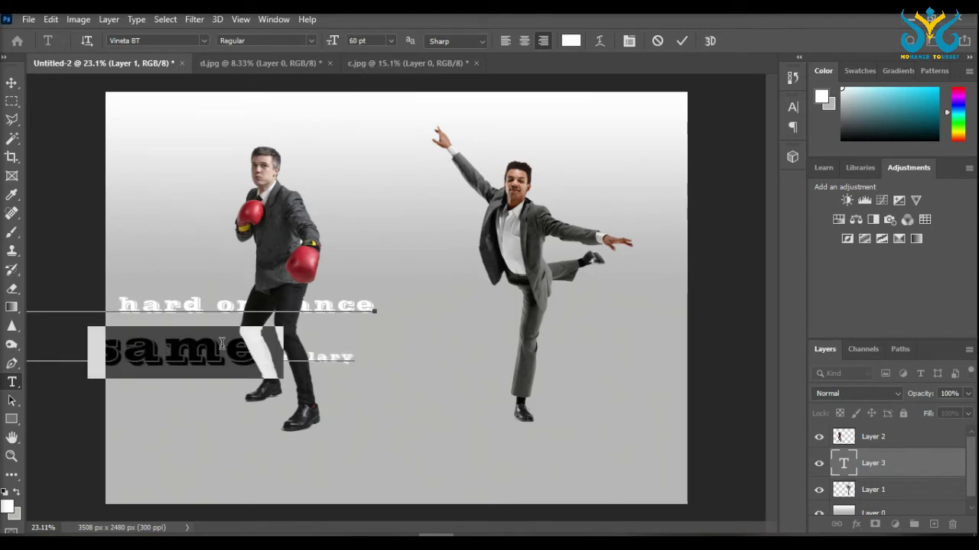
pyautogui.click(391, 41)
pyautogui.click(373, 179)
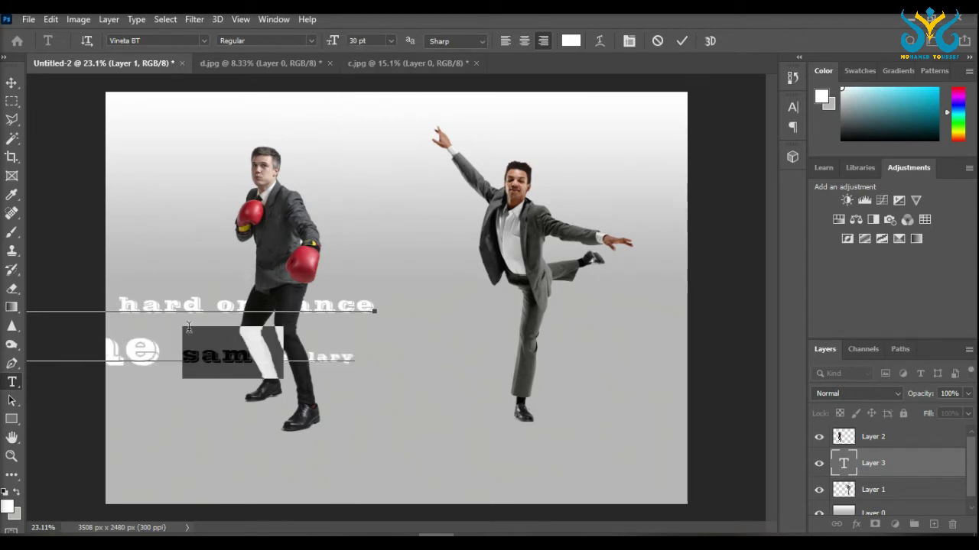
pyautogui.doubleClick(136, 350)
pyautogui.click(391, 41)
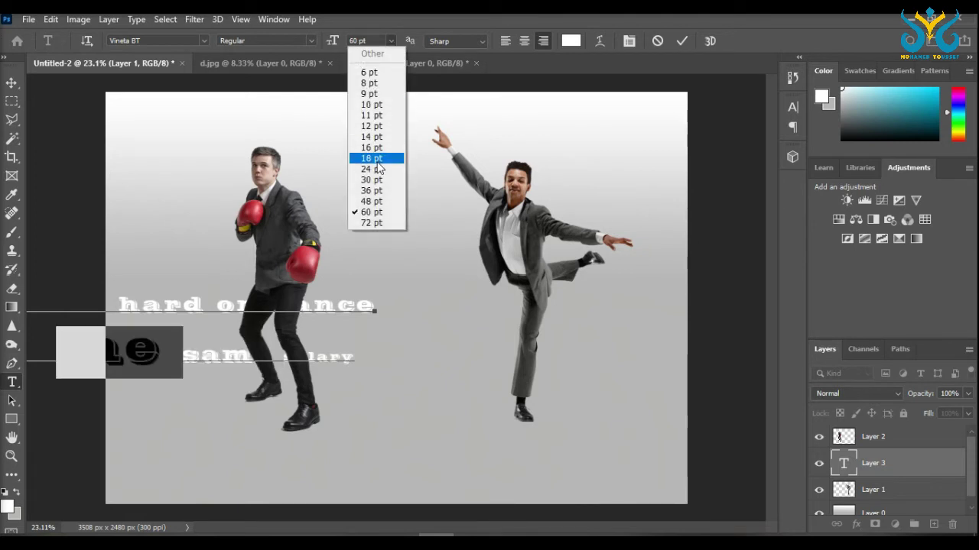
pyautogui.click(376, 162)
# - Move the caption right and up to bring its hidden words onto the canvas, and select its whole second line
pyautogui.click(12, 82)
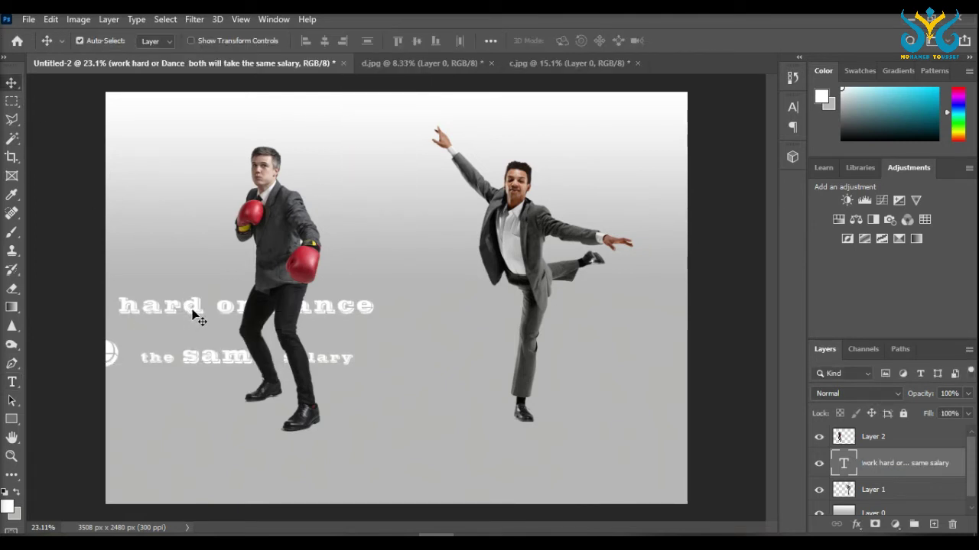
pyautogui.moveTo(193, 315); pyautogui.dragTo(671, 228)
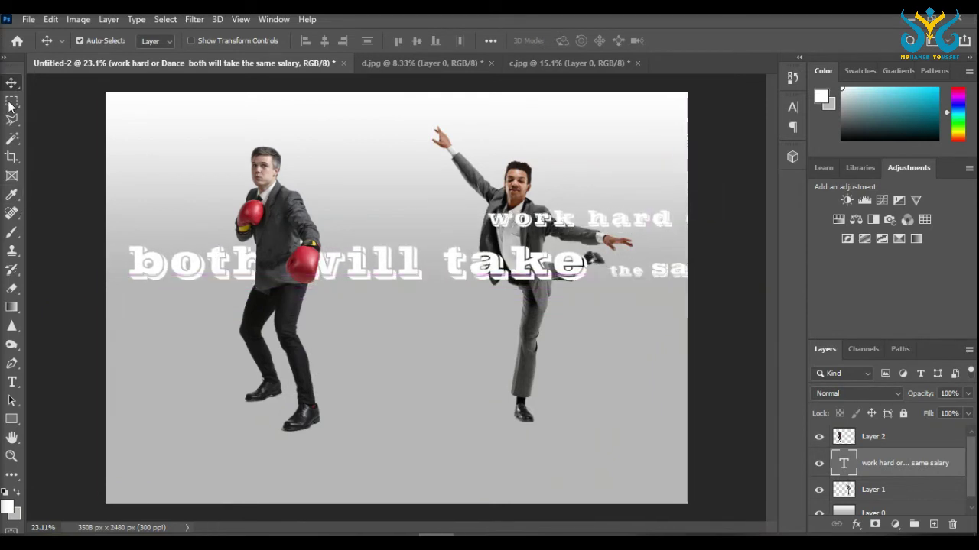
pyautogui.click(12, 382)
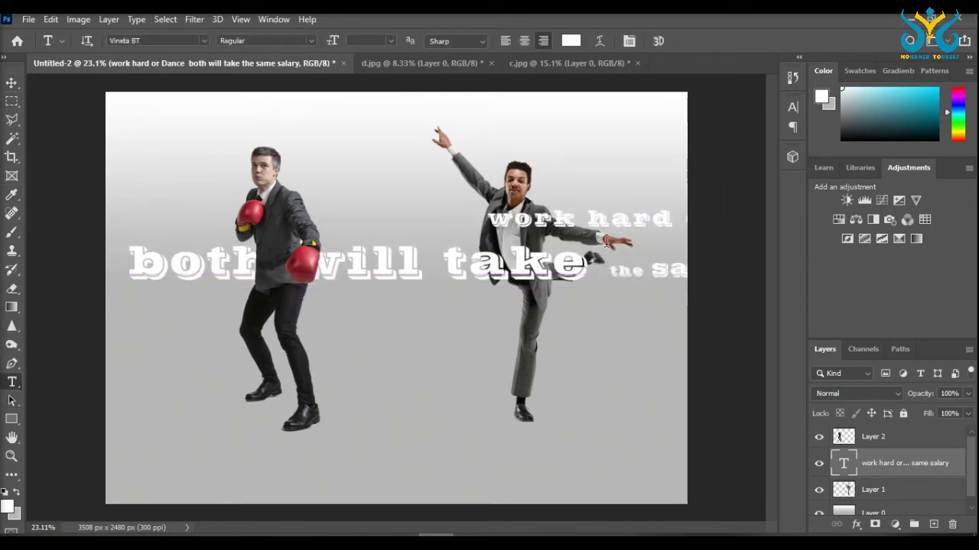
pyautogui.tripleClick(588, 266)
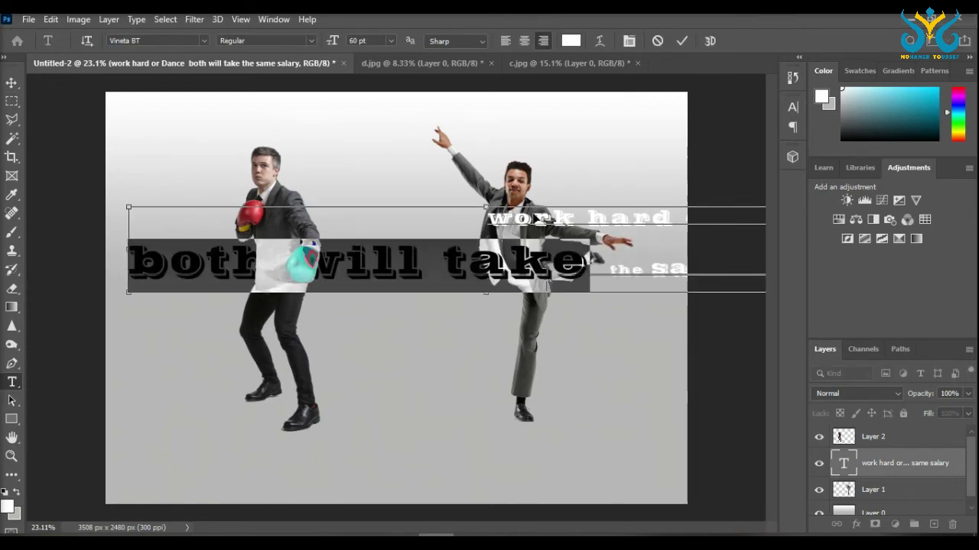
pyautogui.click(685, 283)
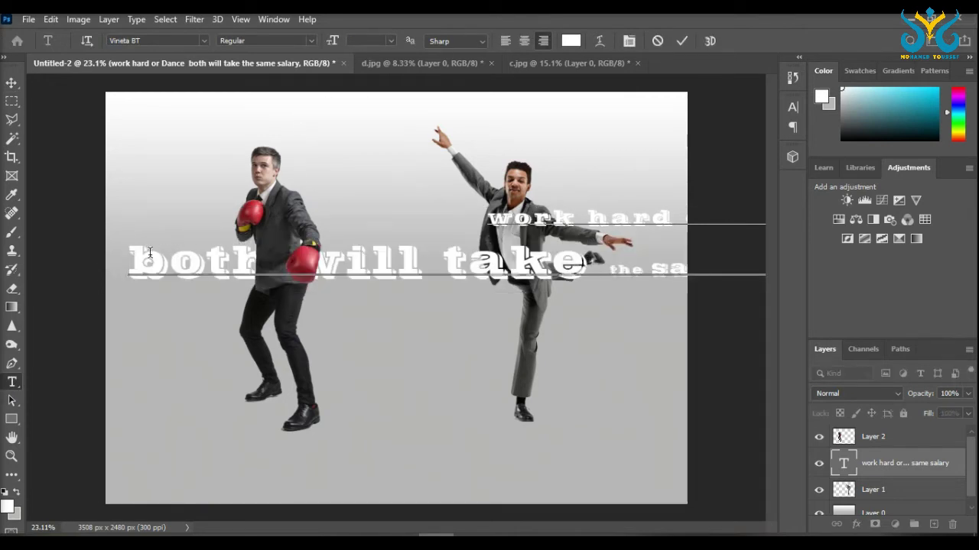
pyautogui.moveTo(150, 254); pyautogui.dragTo(801, 287)
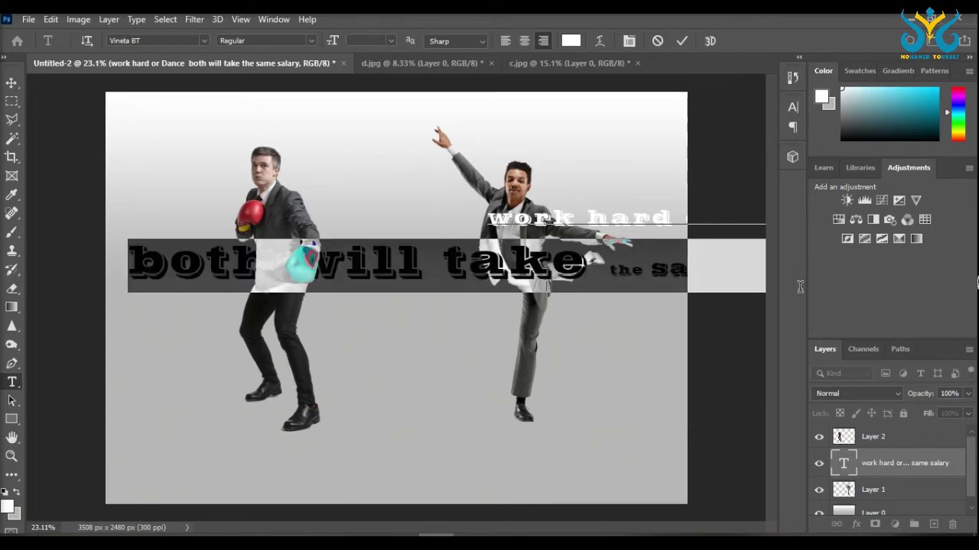
# - Leave text editing and delete the oversized caption's text layer
pyautogui.click(300, 41)
pyautogui.click(330, 23)
pyautogui.click(11, 83)
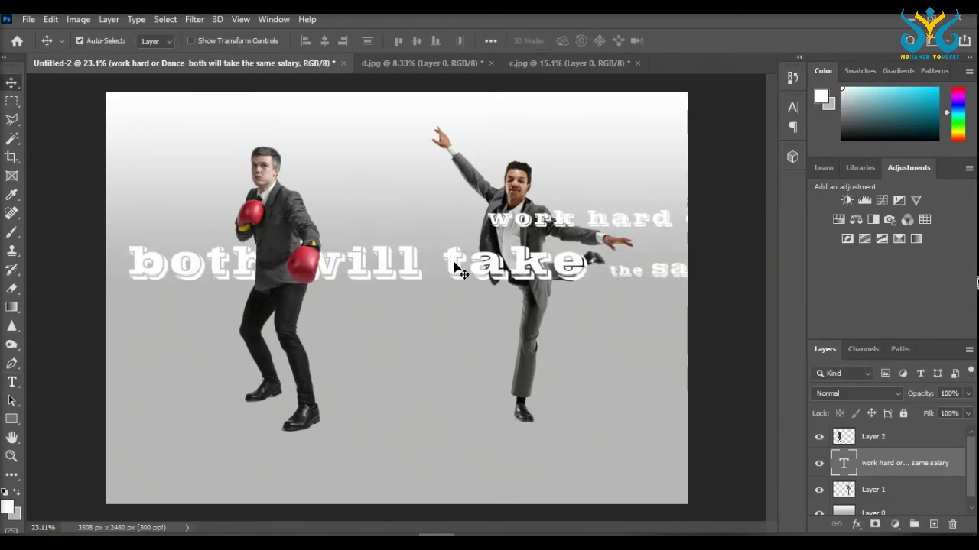
pyautogui.press('Delete')
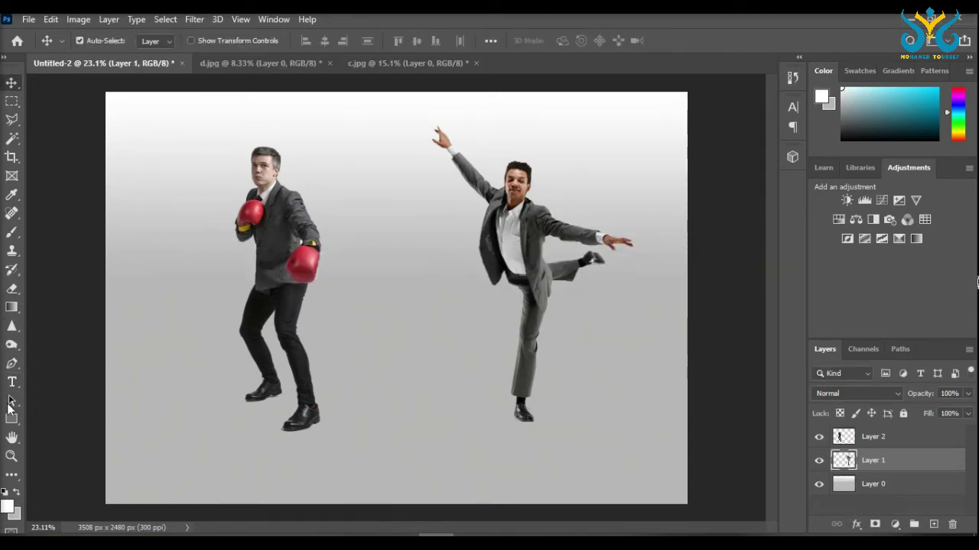
# - Add a white 18 pt text box between the men reading "work hard or Dance" and "both will take the same salary", widened on both sides
pyautogui.click(12, 383)
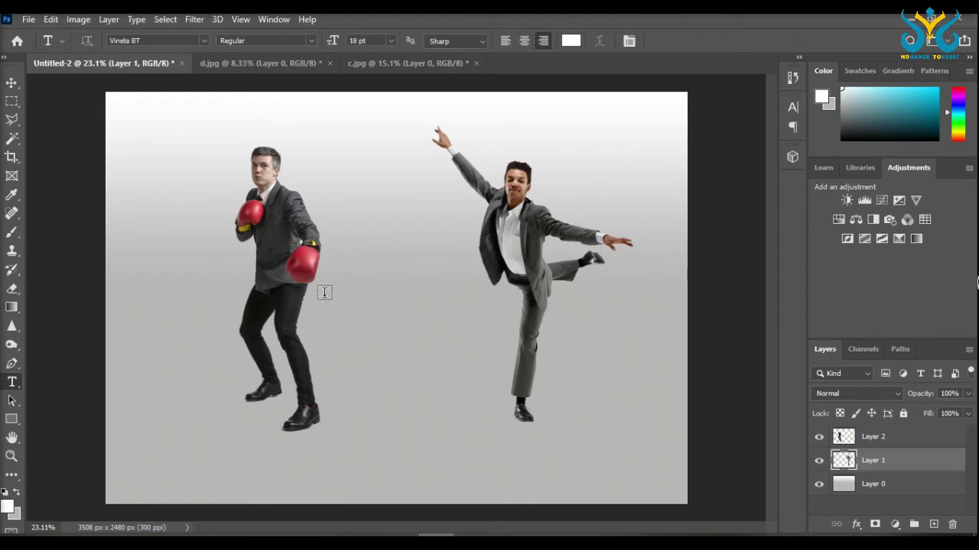
pyautogui.moveTo(321, 299); pyautogui.dragTo(535, 383)
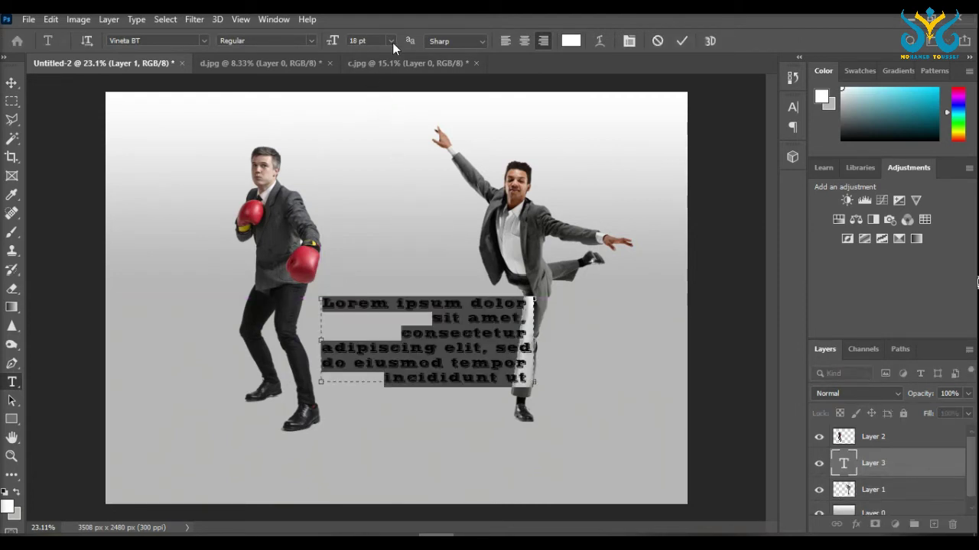
pyautogui.write('work hard or Dance both will take the same salary')
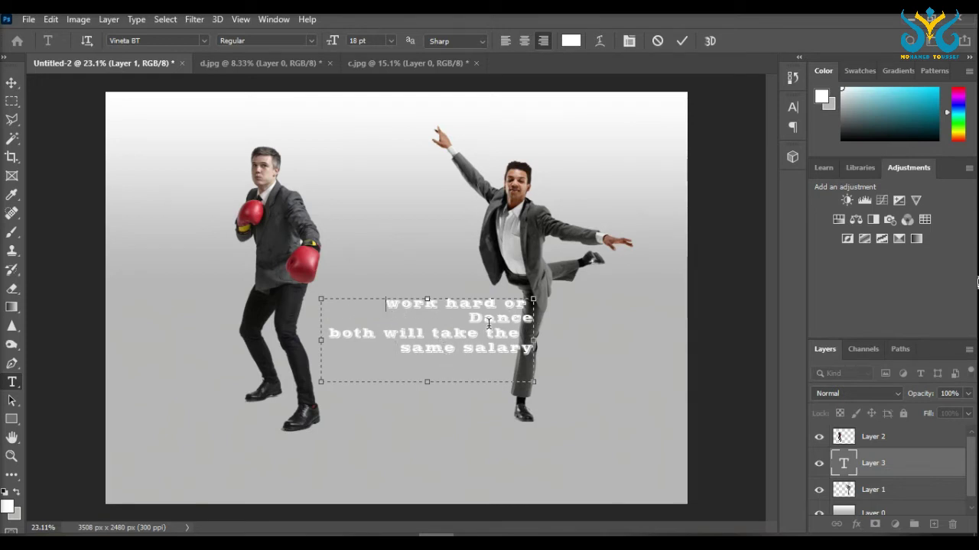
pyautogui.moveTo(534, 350); pyautogui.dragTo(484, 329)
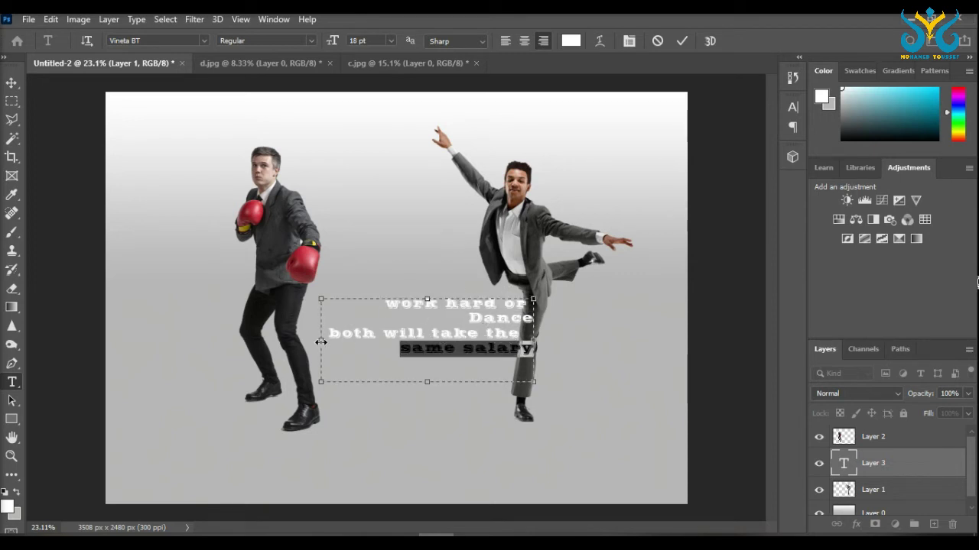
pyautogui.moveTo(321, 342); pyautogui.dragTo(211, 339)
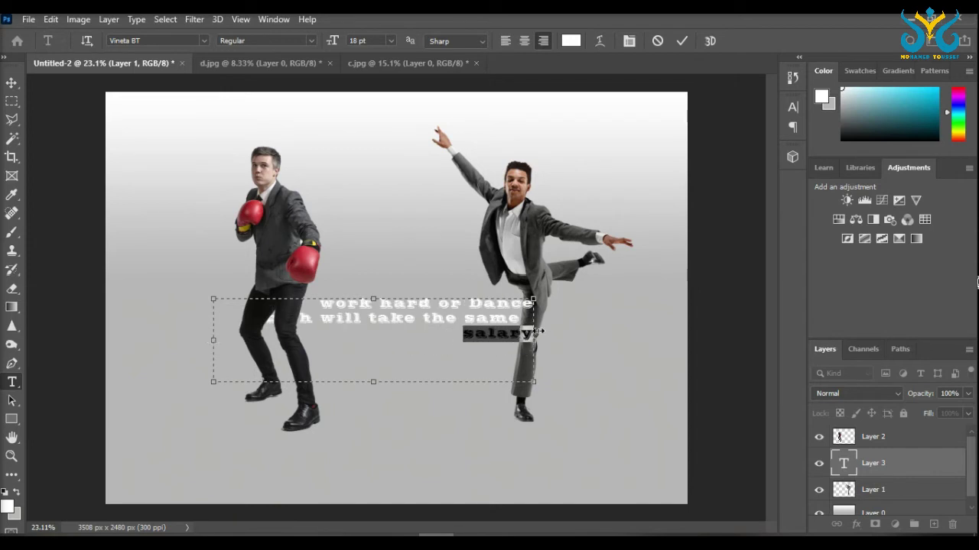
pyautogui.moveTo(537, 331); pyautogui.dragTo(597, 331)
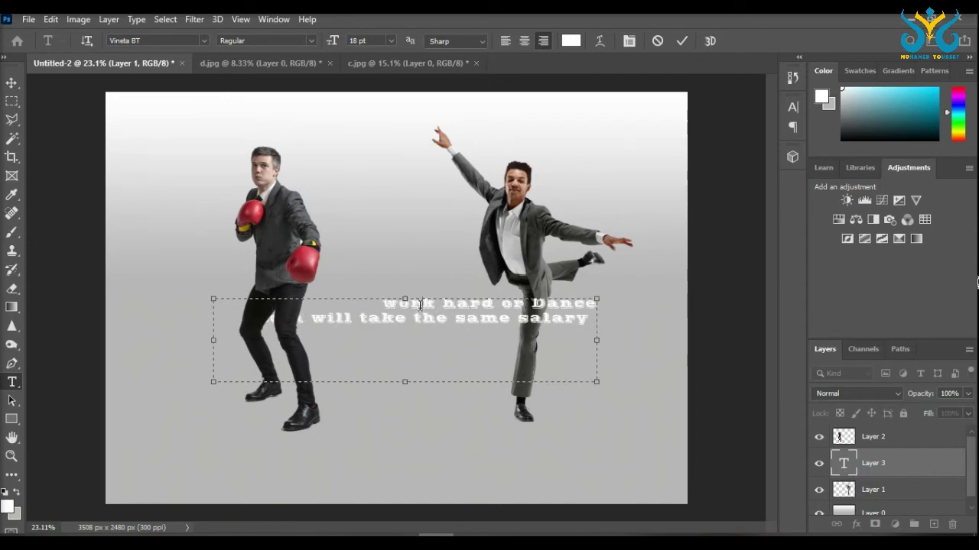
# - Center-align both caption lines and move the caption below the two men, near the canvas's bottom edge
pyautogui.click(524, 41)
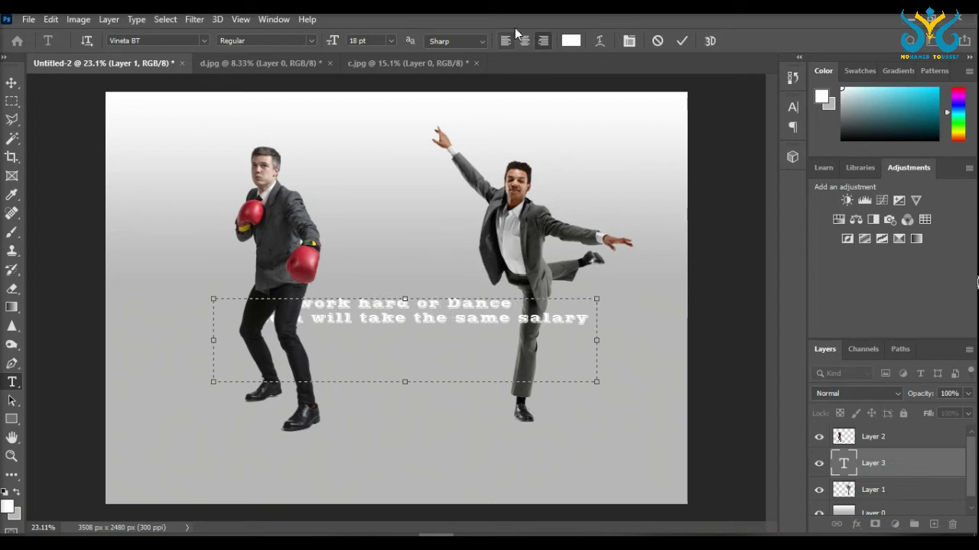
pyautogui.click(523, 41)
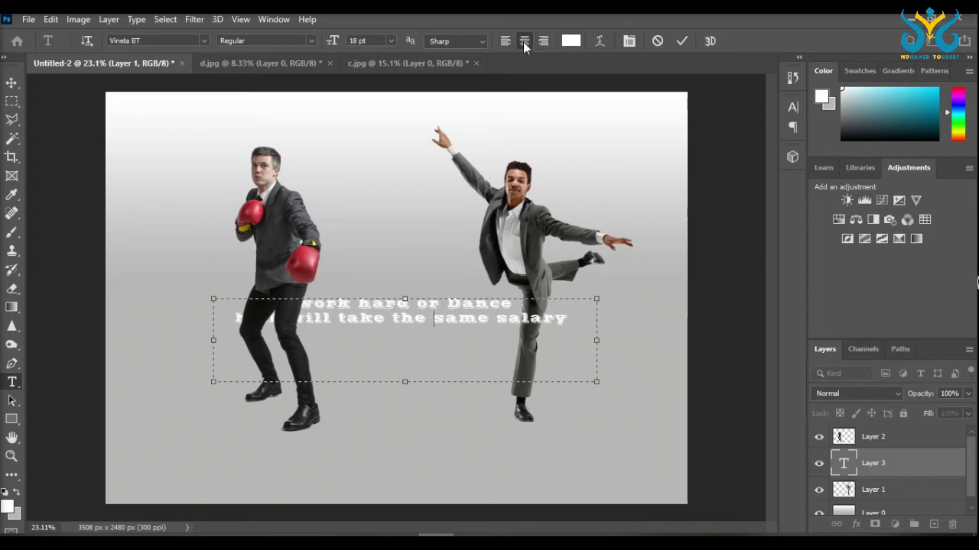
pyautogui.click(11, 83)
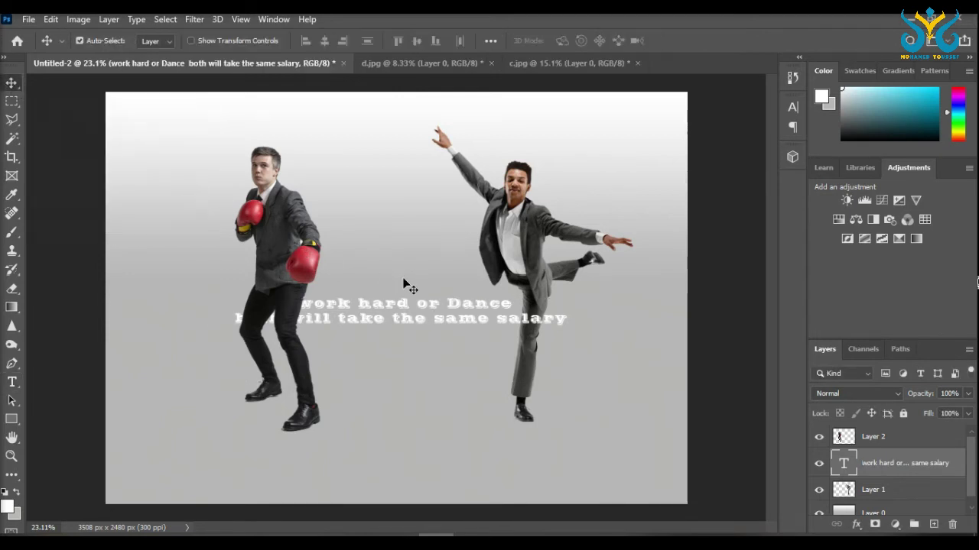
pyautogui.moveTo(451, 303); pyautogui.dragTo(433, 469)
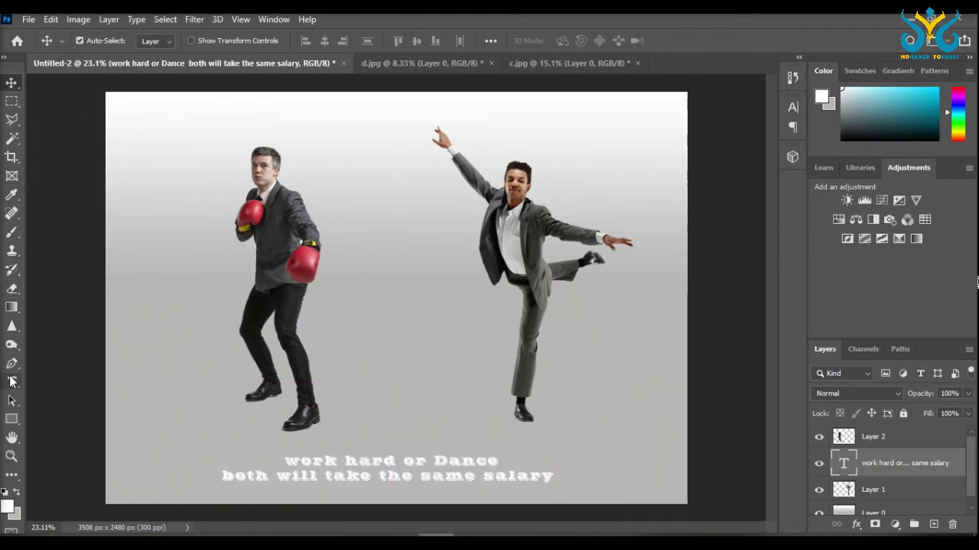
# - Change the font of the caption's first line, "work hard or Dance", to Boldfinger
pyautogui.click(12, 383)
pyautogui.click(396, 475)
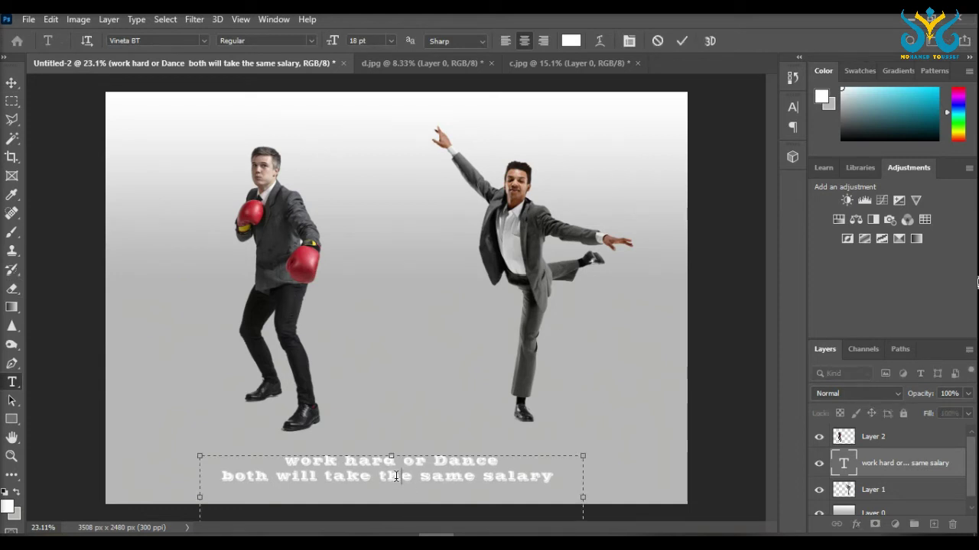
pyautogui.press('Right')
pyautogui.press('Right')
pyautogui.press('Right')
pyautogui.press('Right')
pyautogui.press('Right')
pyautogui.press('Right')
pyautogui.press('Right')
pyautogui.press('Right')
pyautogui.press('Right')
pyautogui.press('Right')
pyautogui.press('Right')
pyautogui.press('Right')
pyautogui.press('Right')
pyautogui.moveTo(221, 476); pyautogui.dragTo(339, 460)
pyautogui.click(300, 468)
pyautogui.click(459, 476)
pyautogui.tripleClick(499, 461)
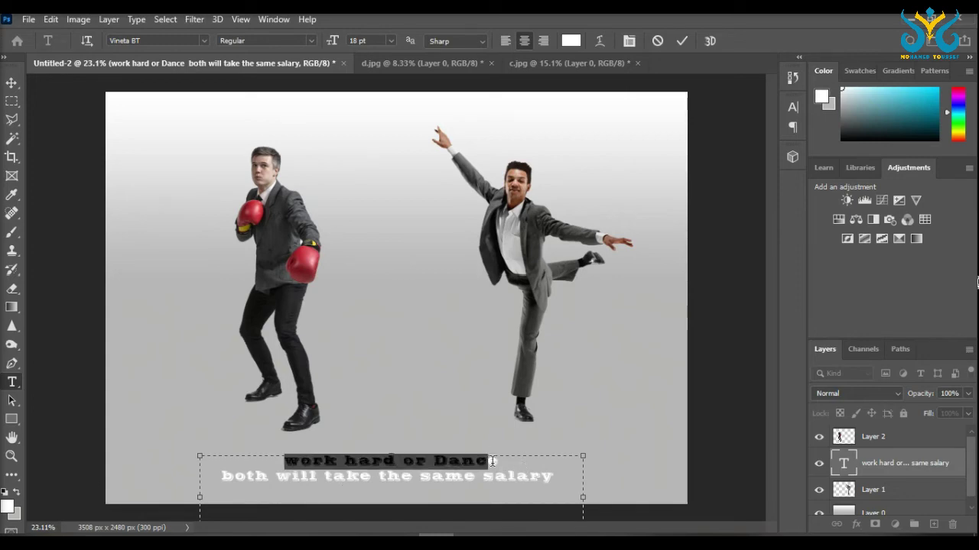
pyautogui.click(204, 40)
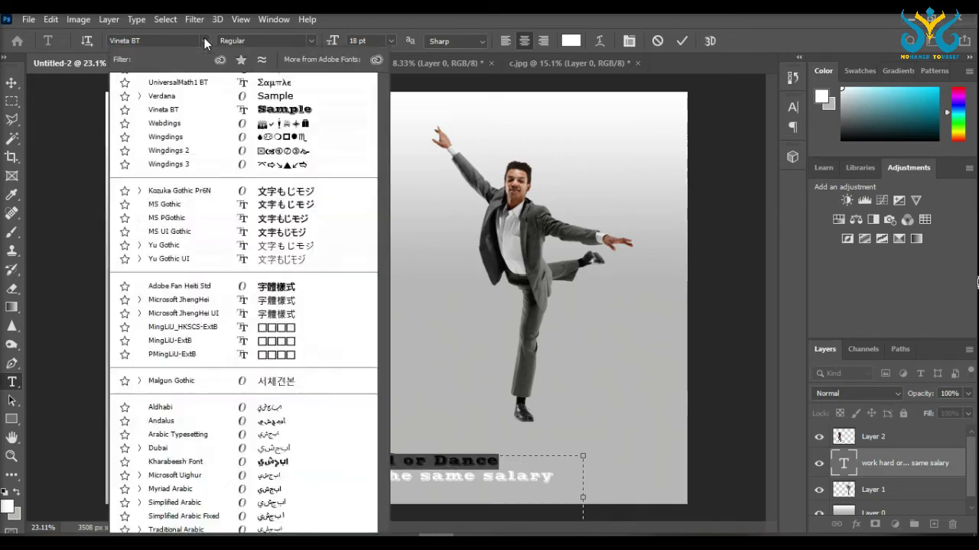
pyautogui.scroll(-5, 280, 211)
pyautogui.scroll(-15, 279, 210)
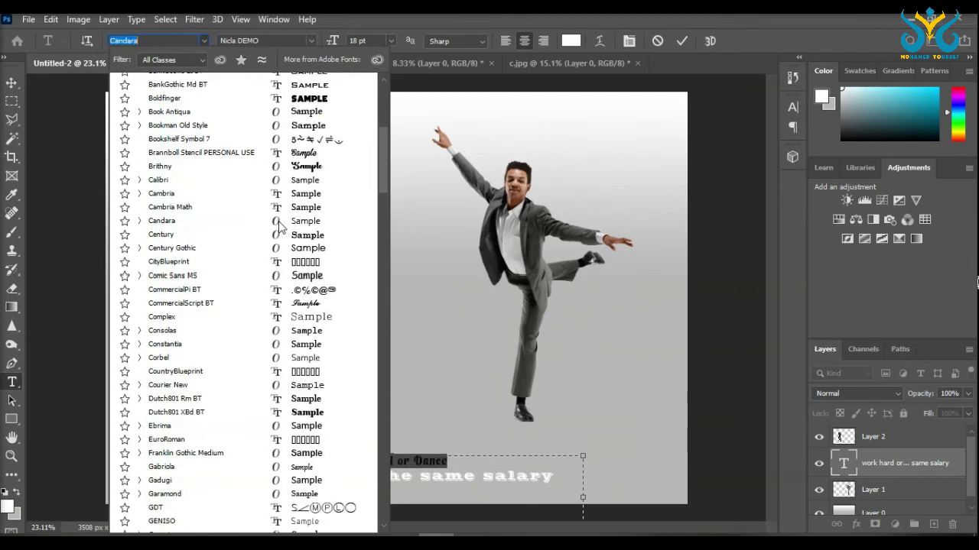
pyautogui.scroll(10, 277, 212)
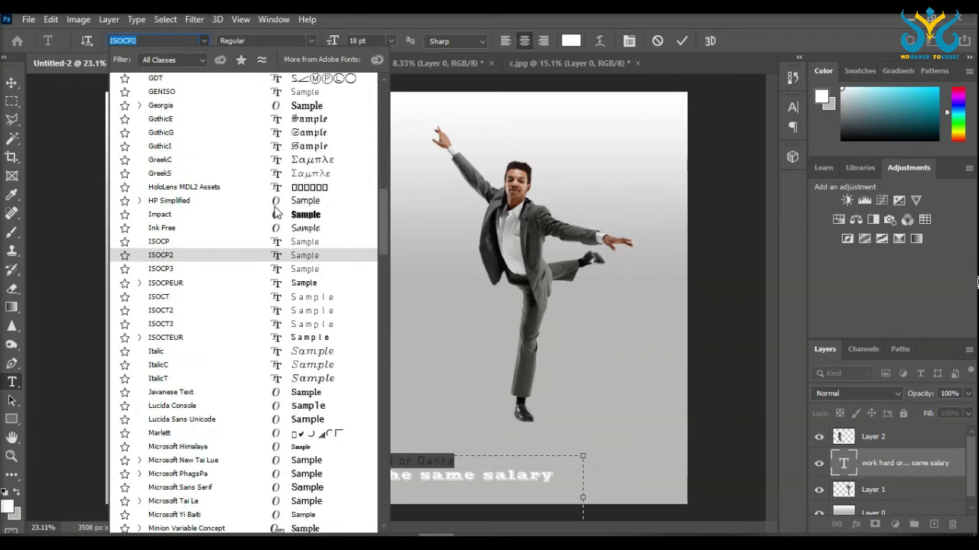
pyautogui.scroll(8, 286, 186)
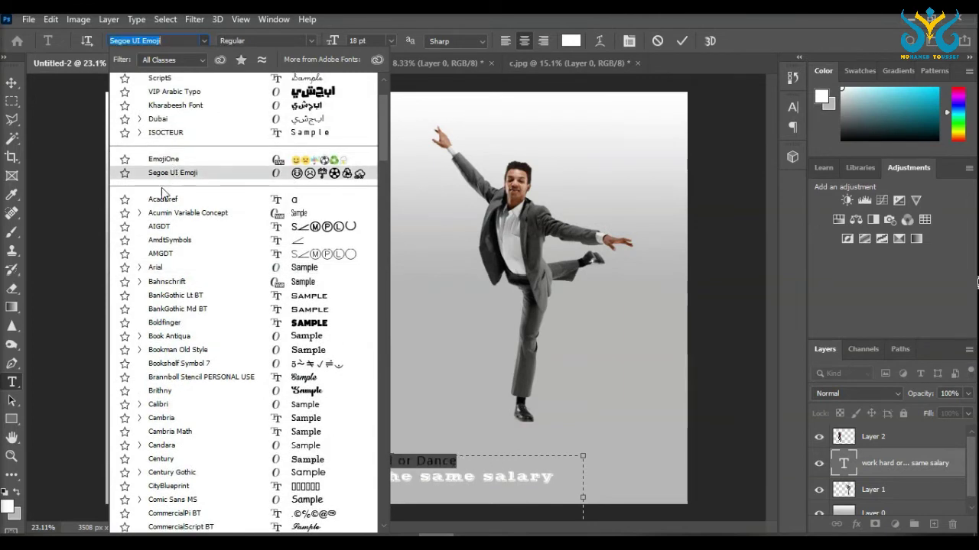
# - Apply the Boldfinger font to the caption's second line and move the whole caption slightly right
pyautogui.click(417, 487)
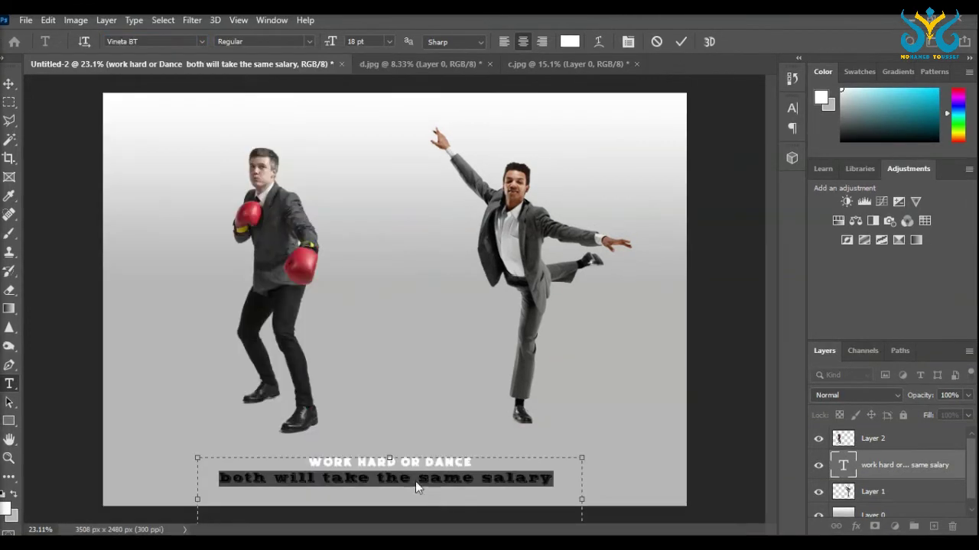
pyautogui.click(202, 41)
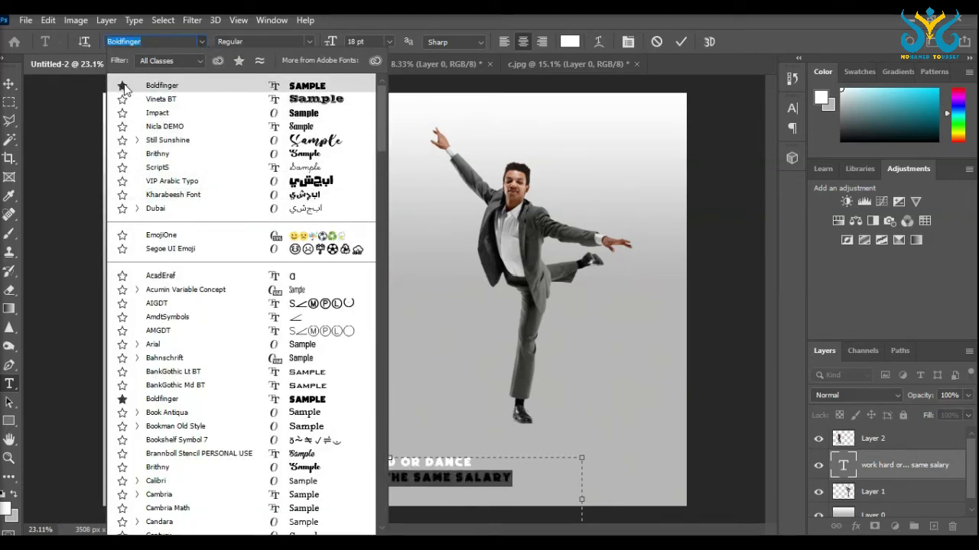
pyautogui.click(196, 86)
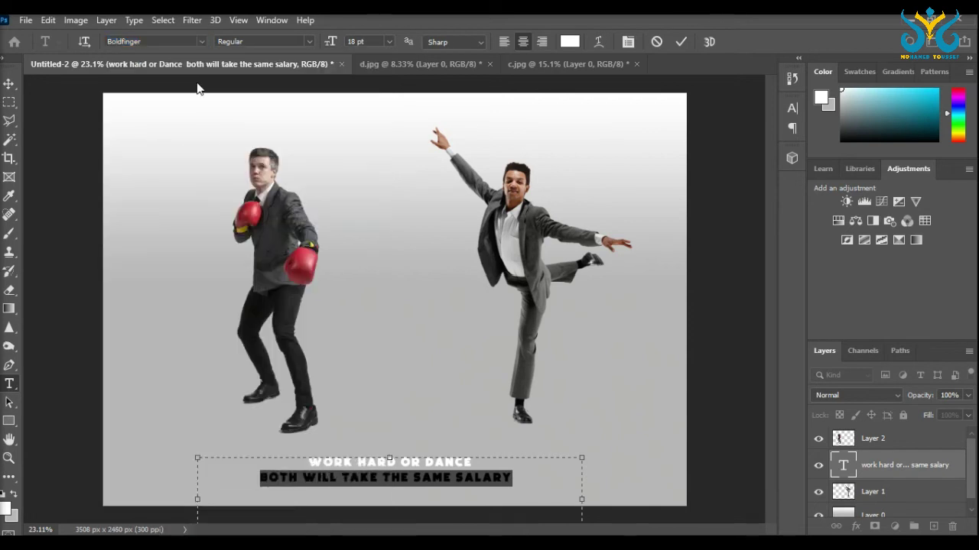
pyautogui.click(10, 84)
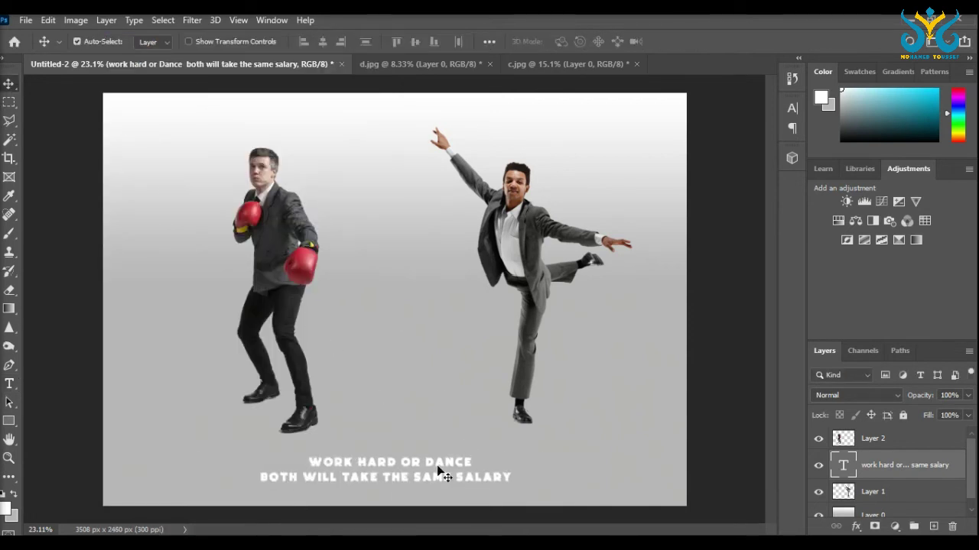
pyautogui.moveTo(442, 463)
pyautogui.mouseDown()
pyautogui.moveTo(470, 463)
pyautogui.moveTo(450, 467)
pyautogui.mouseUp()
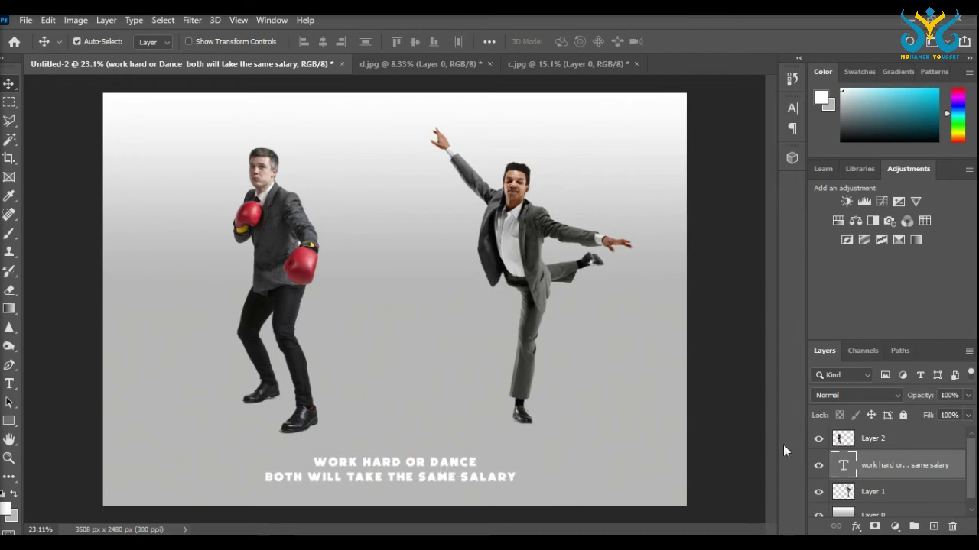
# - Add a black Multiply drop shadow to the caption with 47% opacity, 97° angle, 8 px distance and 19% spread
pyautogui.rightClick(865, 465)
pyautogui.click(564, 140)
pyautogui.moveTo(428, 141); pyautogui.dragTo(643, 142)
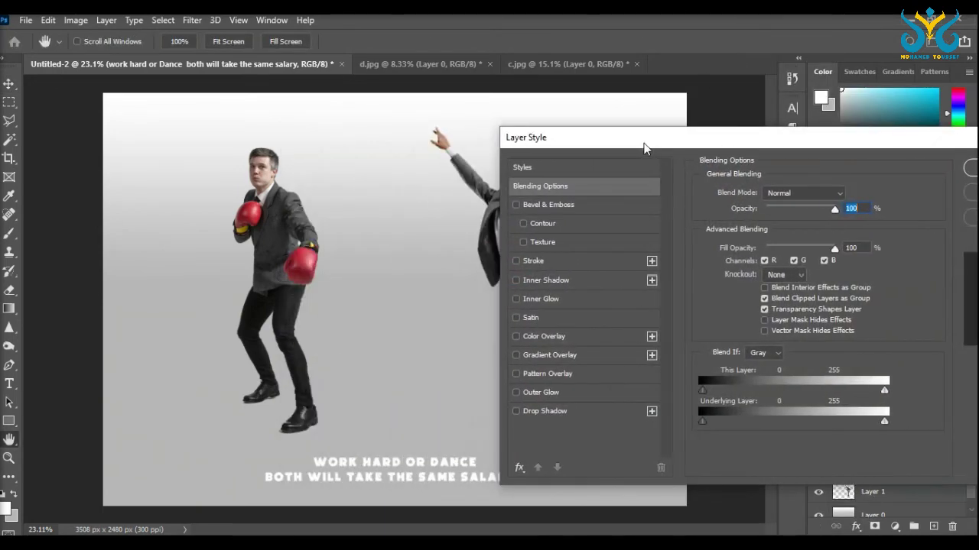
pyautogui.click(547, 411)
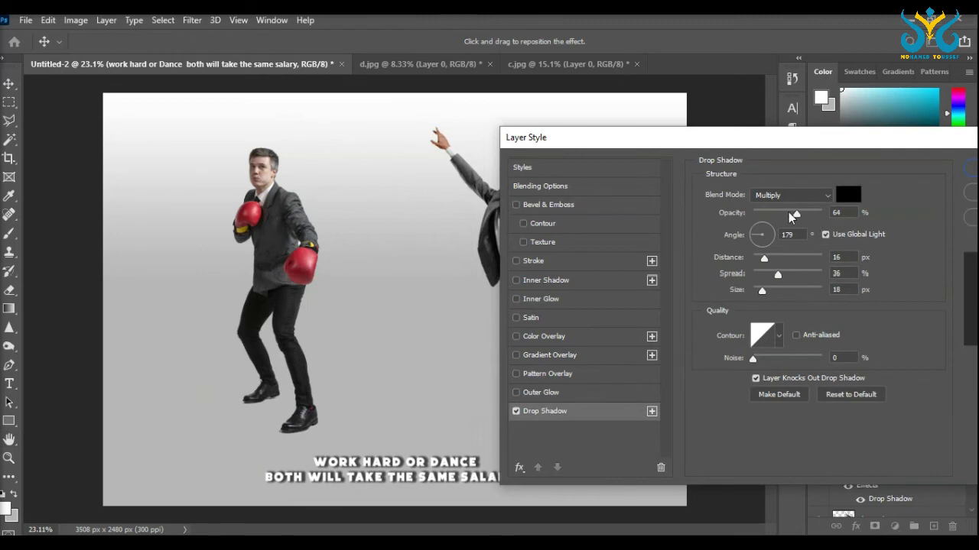
pyautogui.moveTo(791, 217)
pyautogui.mouseDown()
pyautogui.moveTo(783, 217)
pyautogui.moveTo(794, 218)
pyautogui.mouseUp()
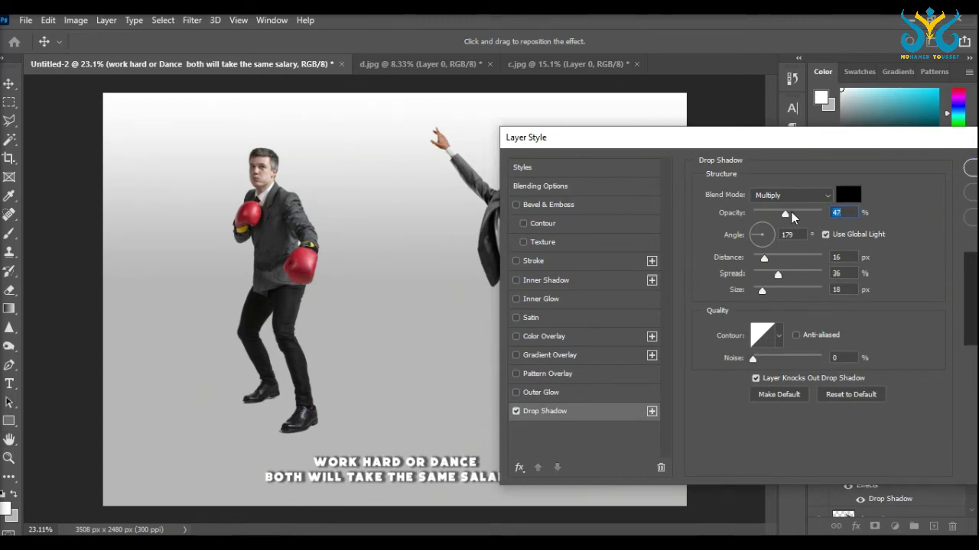
pyautogui.moveTo(764, 260); pyautogui.dragTo(769, 277)
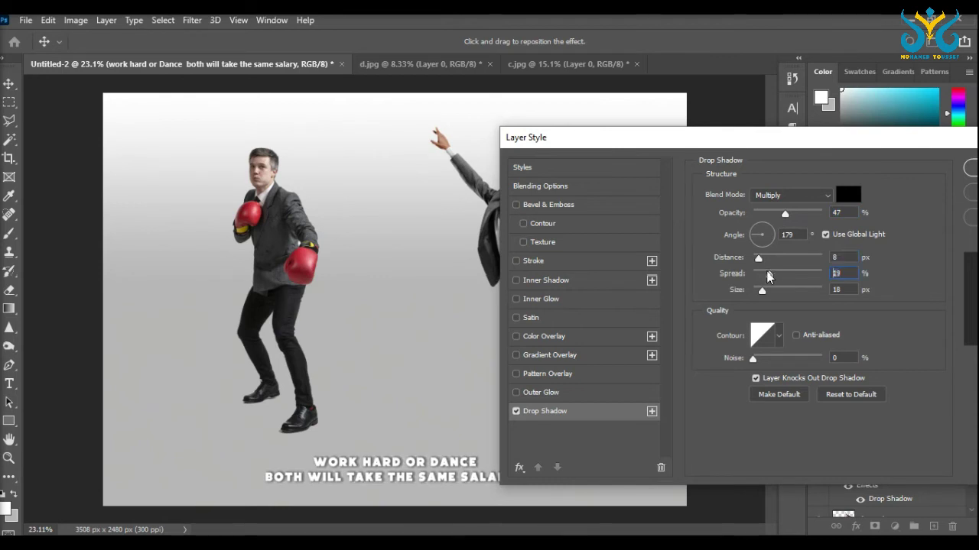
pyautogui.click(763, 234)
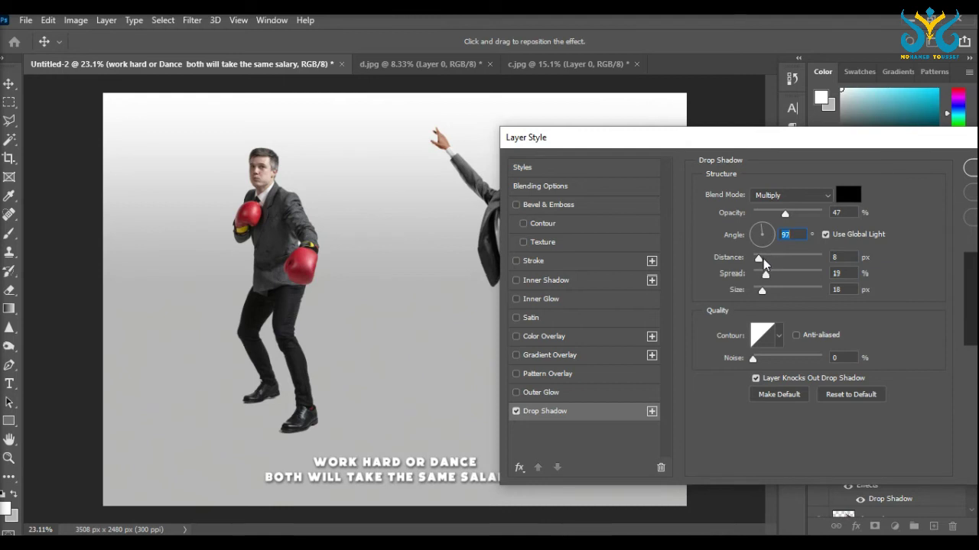
# - Refine the caption's drop shadow to 81% opacity, 5 px distance, 10% spread and 5 px size, and apply the layer style
pyautogui.moveTo(784, 214); pyautogui.dragTo(809, 217)
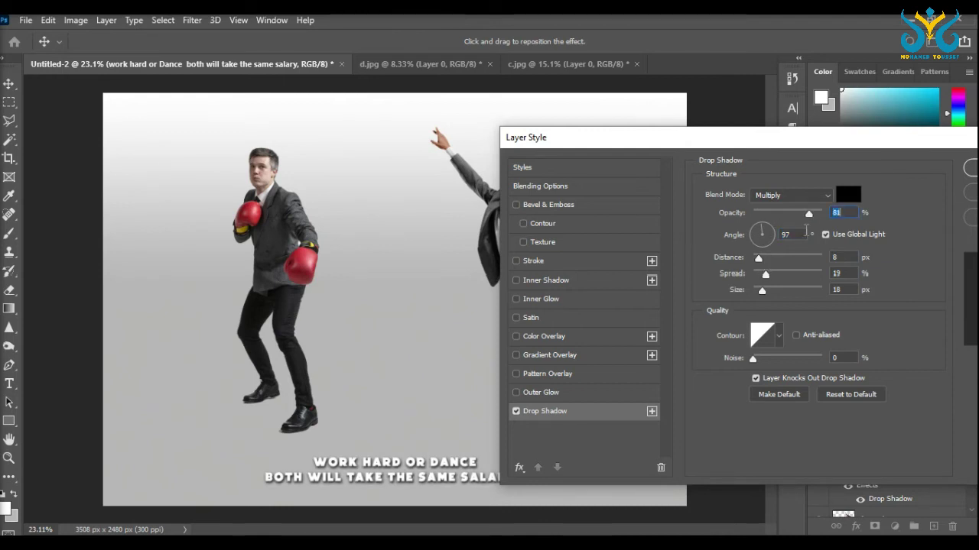
pyautogui.moveTo(760, 258); pyautogui.dragTo(757, 291)
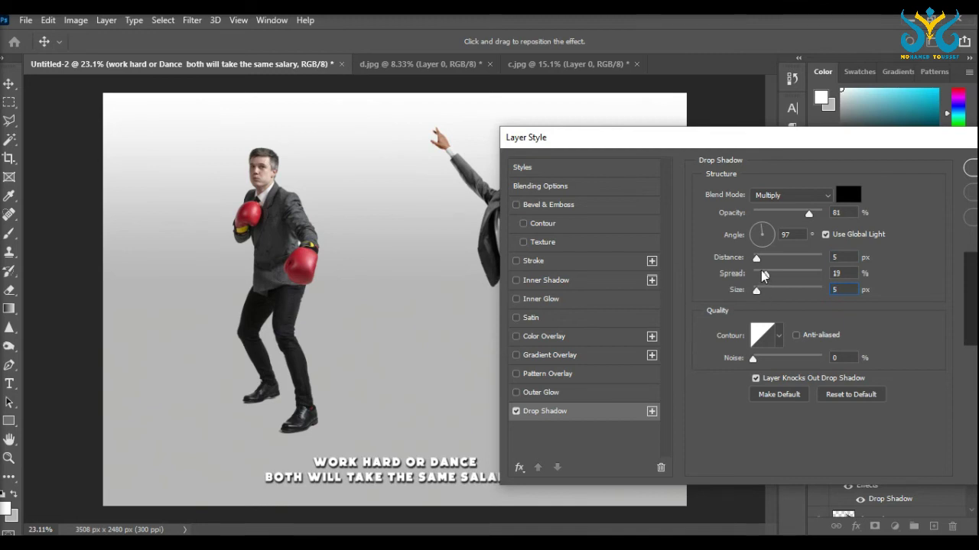
pyautogui.moveTo(762, 275); pyautogui.dragTo(765, 277)
pyautogui.write('10')
pyautogui.click(974, 170)
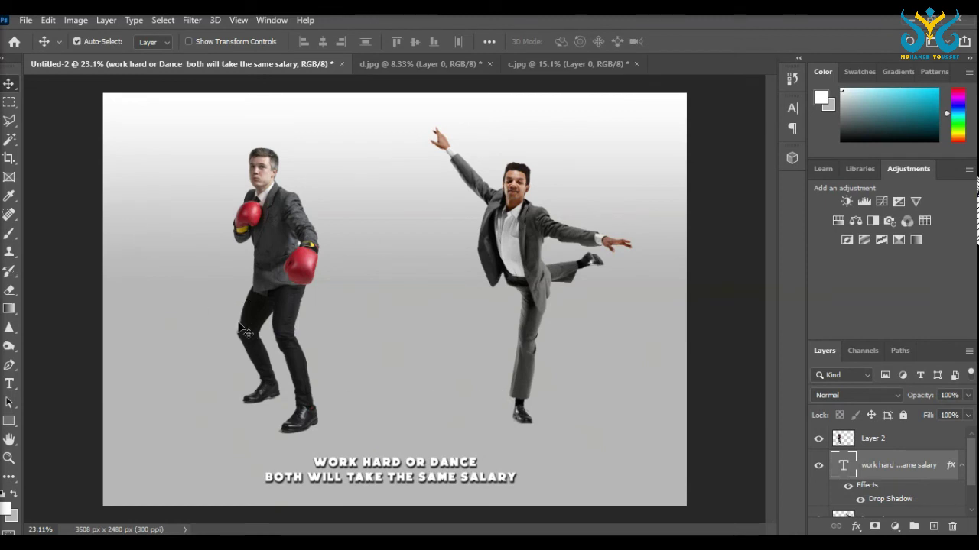
# - Spread the two men apart, moving the boxer toward the canvas's left side and the dancing man toward its right side
pyautogui.moveTo(531, 273); pyautogui.dragTo(502, 256)
pyautogui.moveTo(304, 254); pyautogui.dragTo(254, 249)
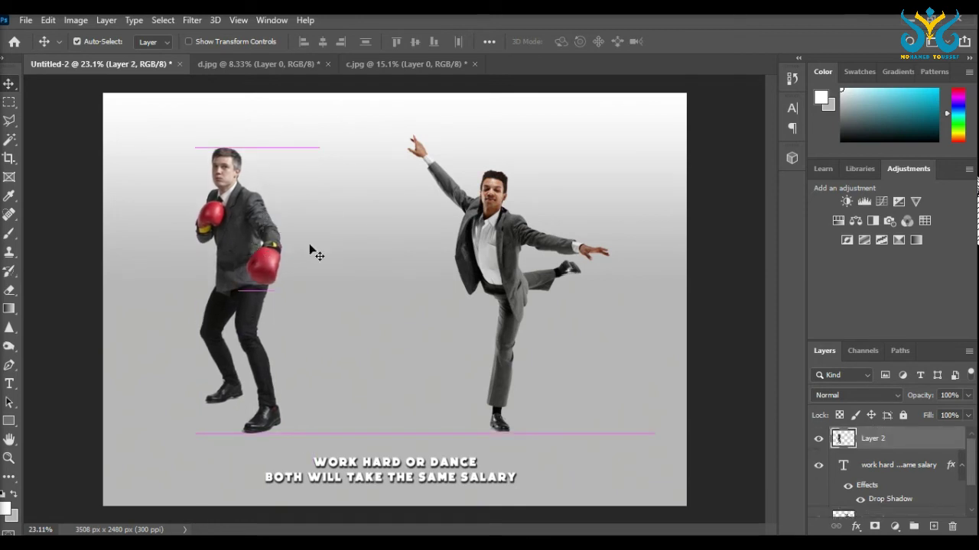
pyautogui.moveTo(486, 244); pyautogui.dragTo(546, 244)
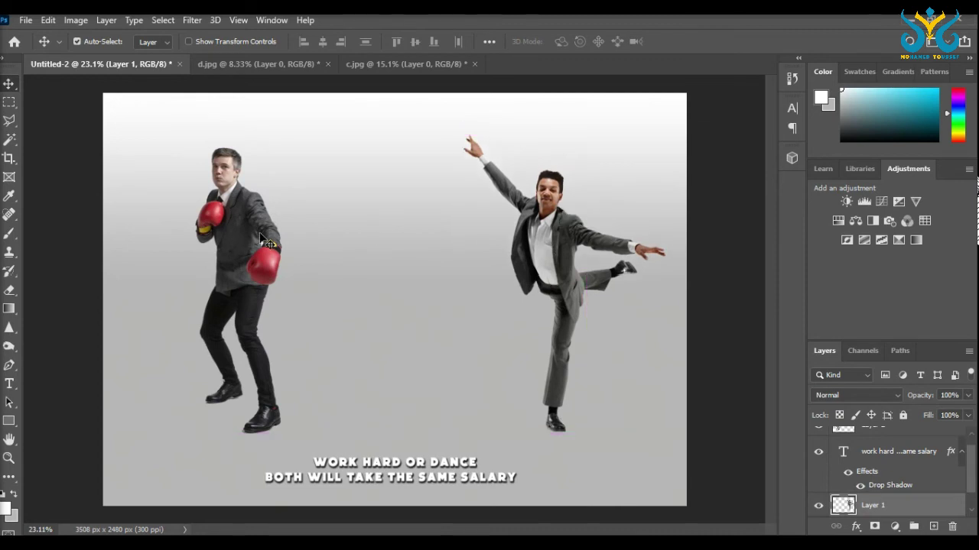
pyautogui.moveTo(244, 247); pyautogui.dragTo(228, 246)
pyautogui.moveTo(550, 237); pyautogui.dragTo(555, 235)
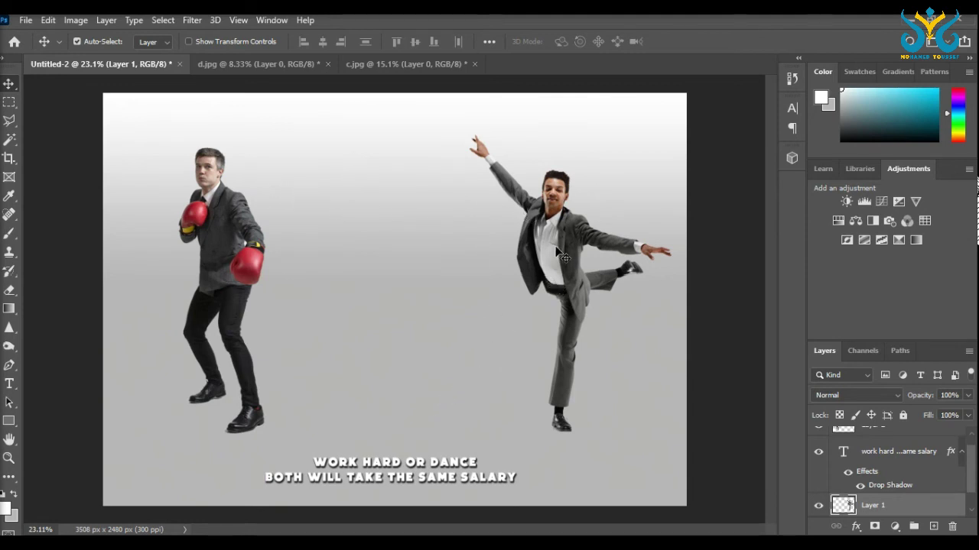
# - Bring both men together at the canvas's center and move the boxer's layer below the caption and the dancing man's layer
pyautogui.moveTo(564, 262); pyautogui.dragTo(353, 270)
pyautogui.moveTo(223, 261); pyautogui.dragTo(422, 239)
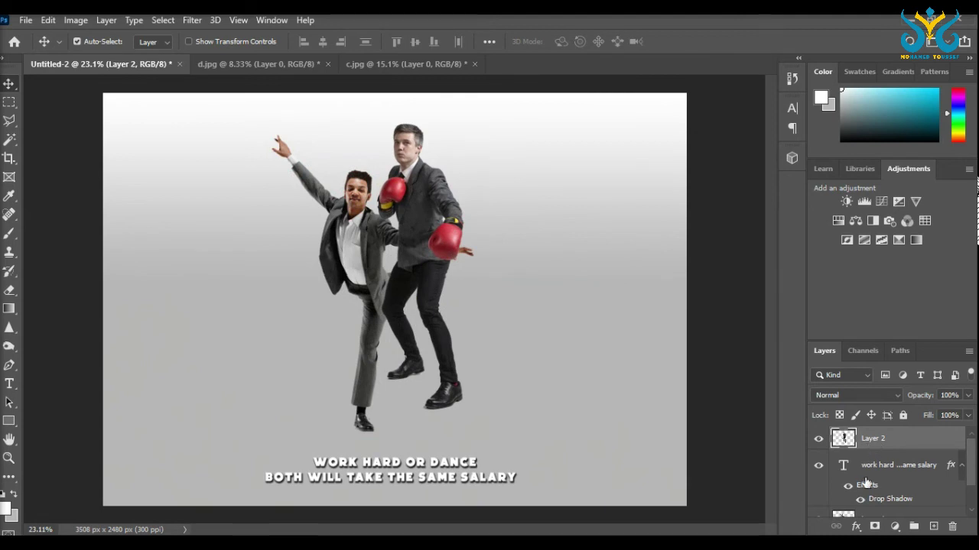
pyautogui.moveTo(870, 440); pyautogui.dragTo(865, 499)
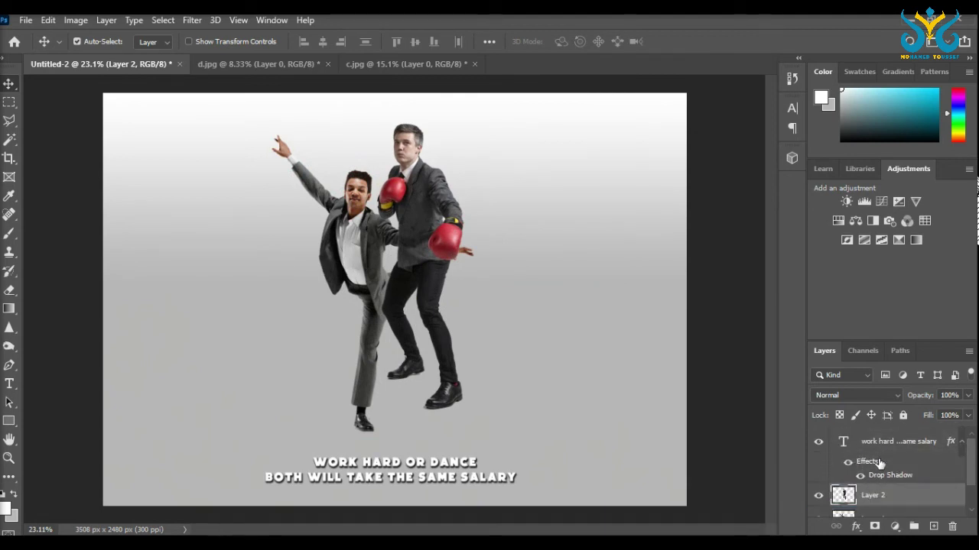
pyautogui.scroll(-1, 879, 489)
pyautogui.moveTo(882, 457); pyautogui.dragTo(869, 489)
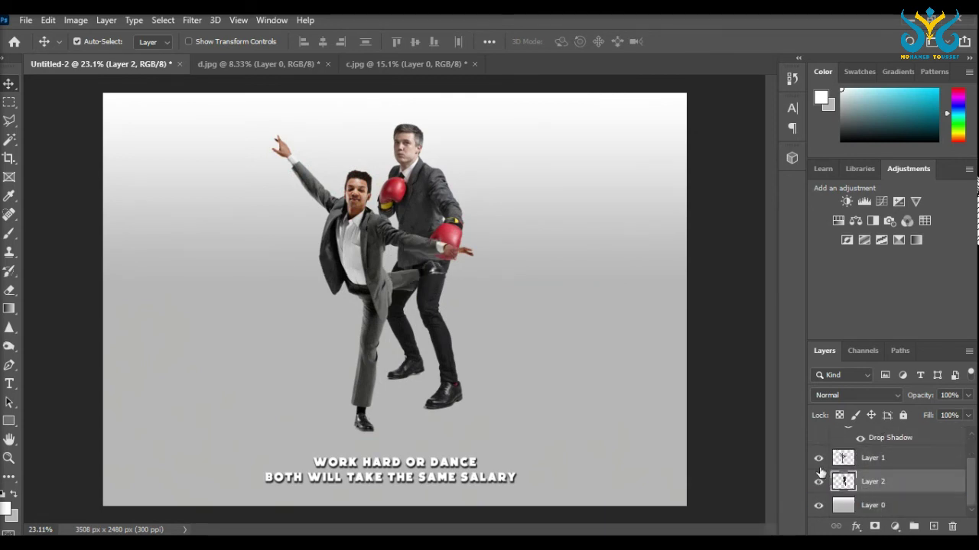
# - Move the dancing man up and right, put his layer below the boxer's, and shift the boxer to overlap him in front
pyautogui.moveTo(369, 261); pyautogui.dragTo(429, 222)
pyautogui.moveTo(875, 458); pyautogui.dragTo(875, 493)
pyautogui.moveTo(406, 251); pyautogui.dragTo(387, 272)
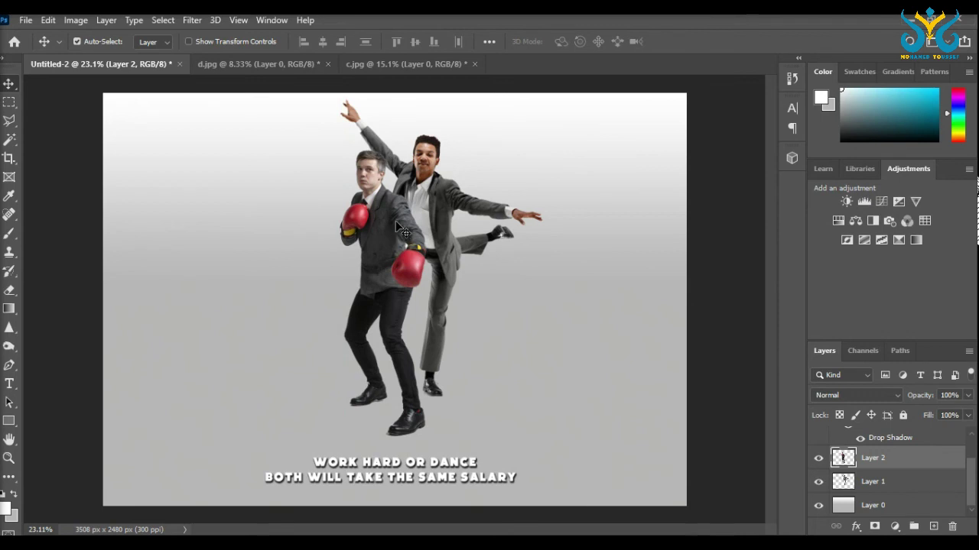
# - Scale the boxer up to about 102% and move him slightly down and left, just above the caption
pyautogui.hotkey('ctrl', 't')
pyautogui.moveTo(338, 150); pyautogui.dragTo(333, 150)
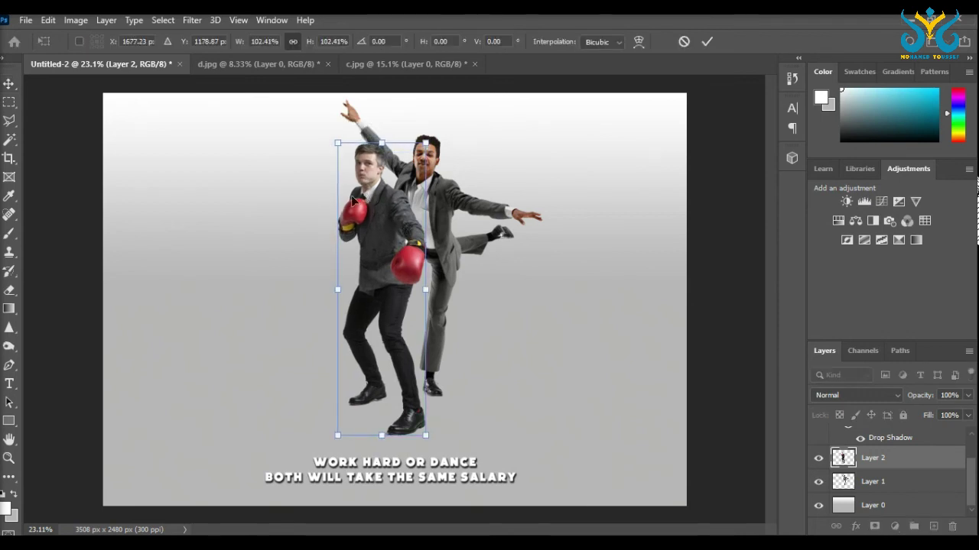
pyautogui.click(10, 85)
pyautogui.moveTo(389, 239)
pyautogui.mouseDown()
pyautogui.moveTo(380, 235)
pyautogui.moveTo(390, 258)
pyautogui.mouseUp()
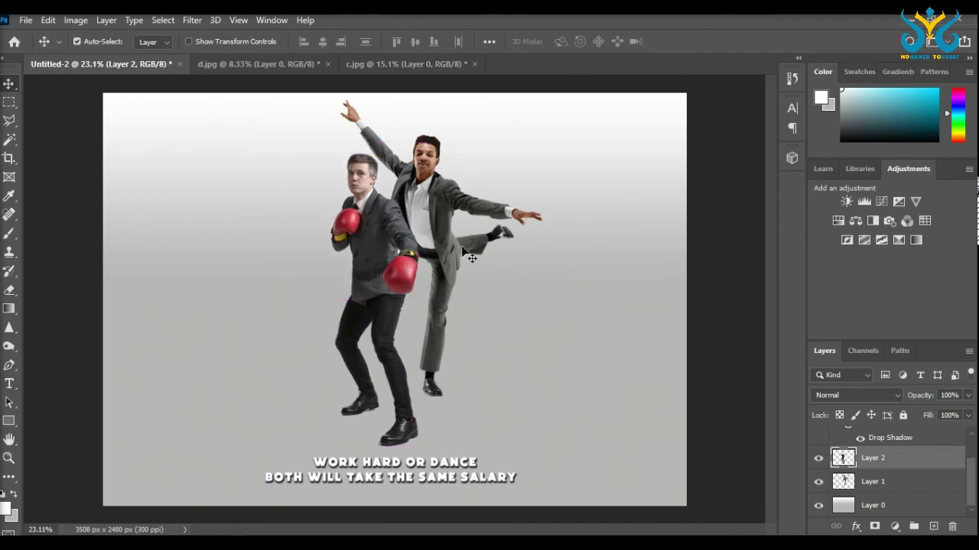
# - Try a drop shadow on the boxer's layer, Layer 2
pyautogui.rightClick(912, 459)
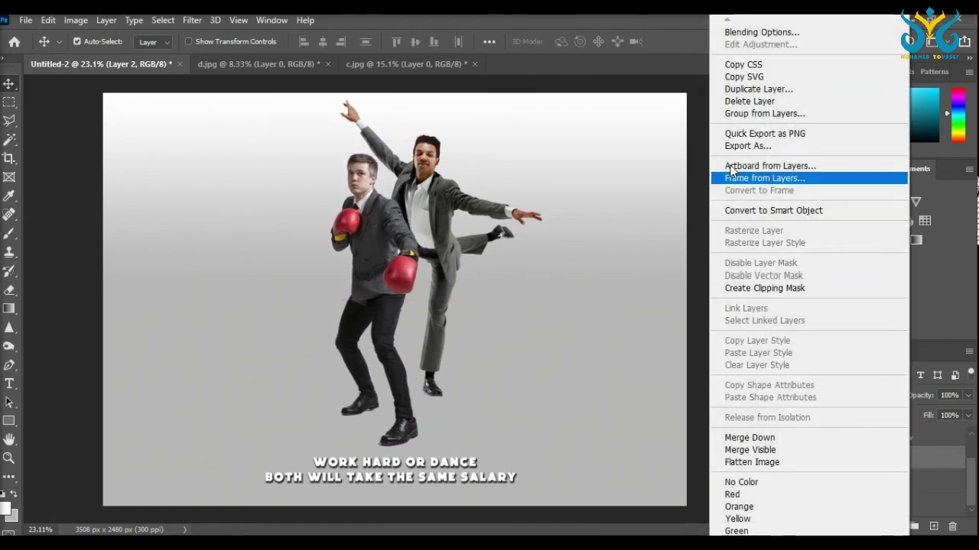
pyautogui.click(767, 32)
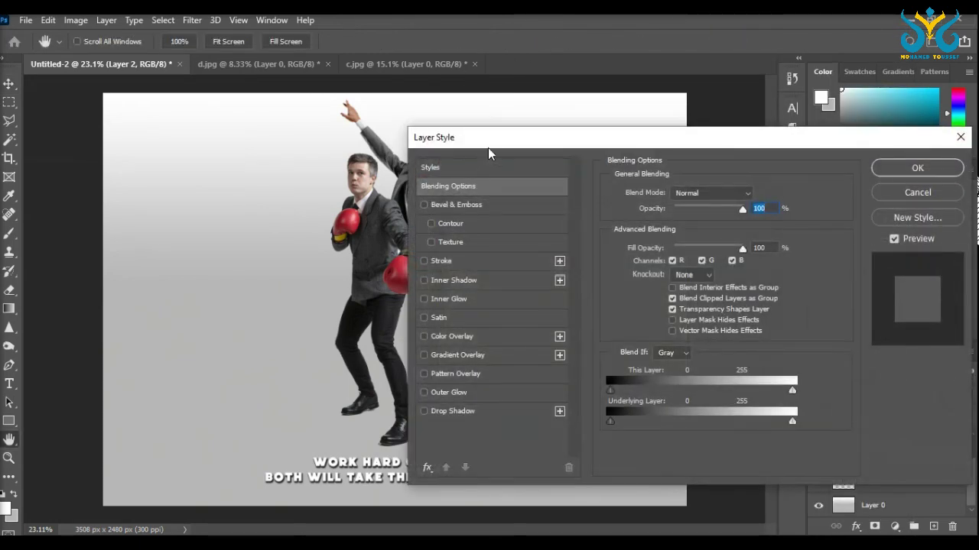
pyautogui.moveTo(499, 146); pyautogui.dragTo(571, 146)
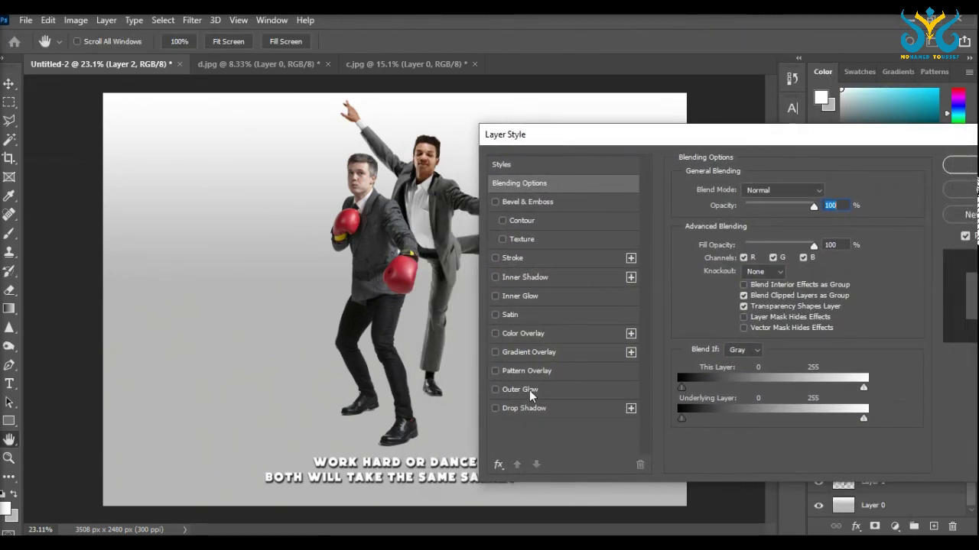
pyautogui.click(496, 409)
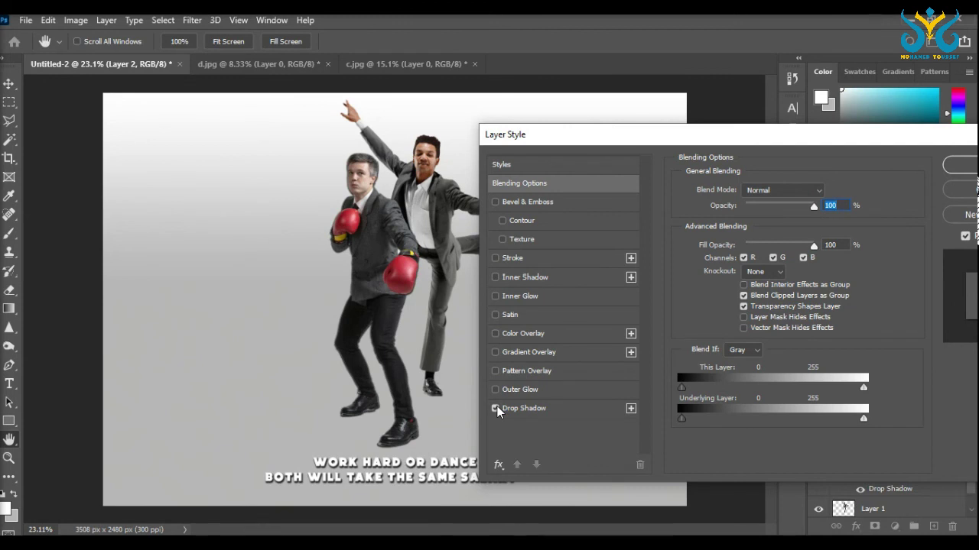
pyautogui.click(495, 408)
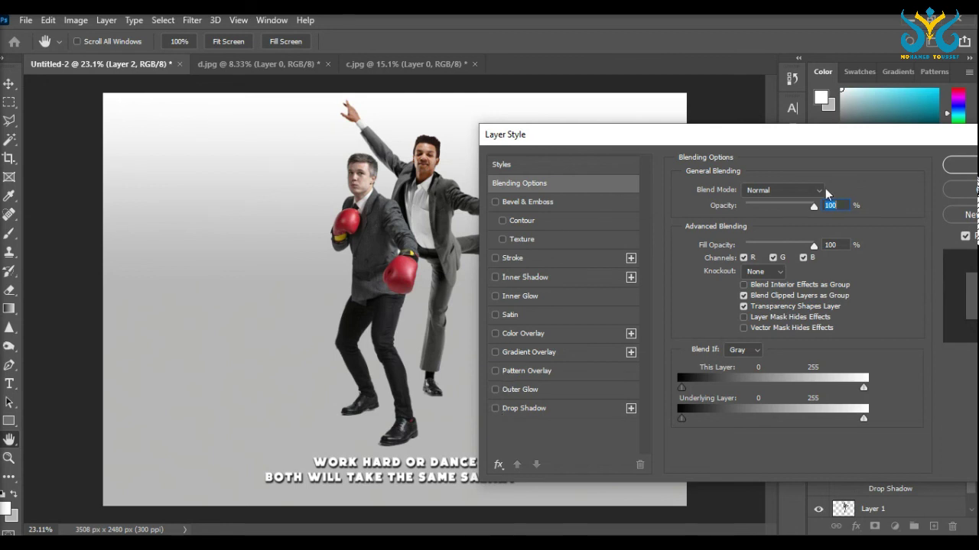
pyautogui.click(962, 166)
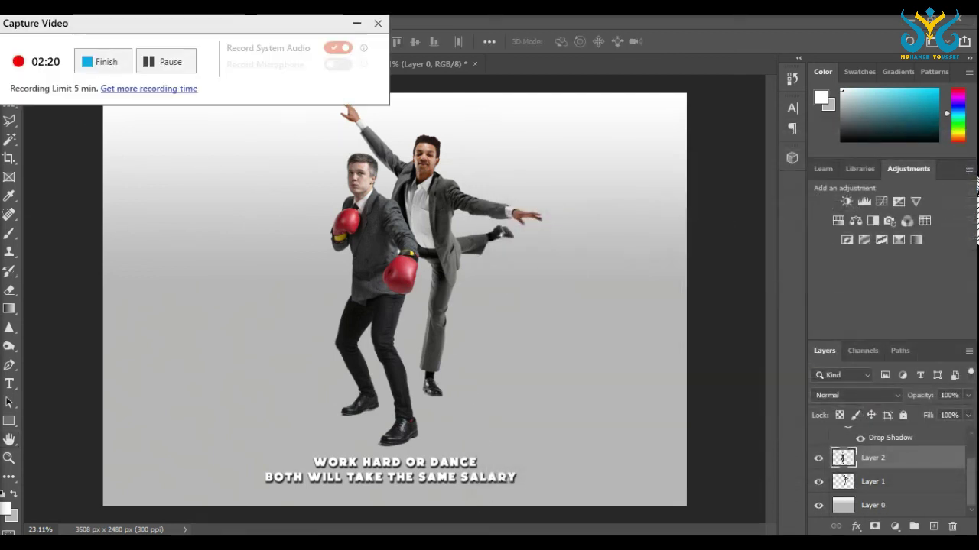
pyautogui.click(357, 23)
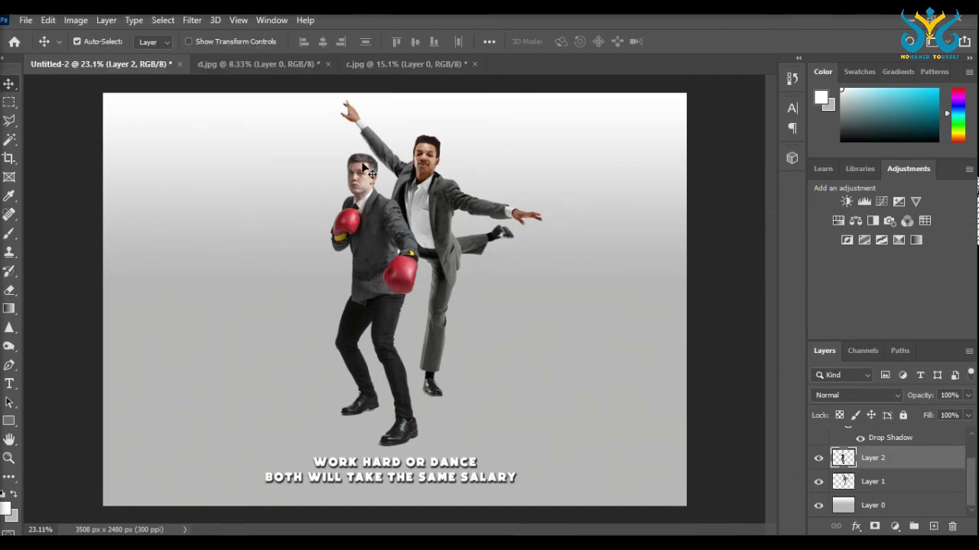
pyautogui.click(9, 121)
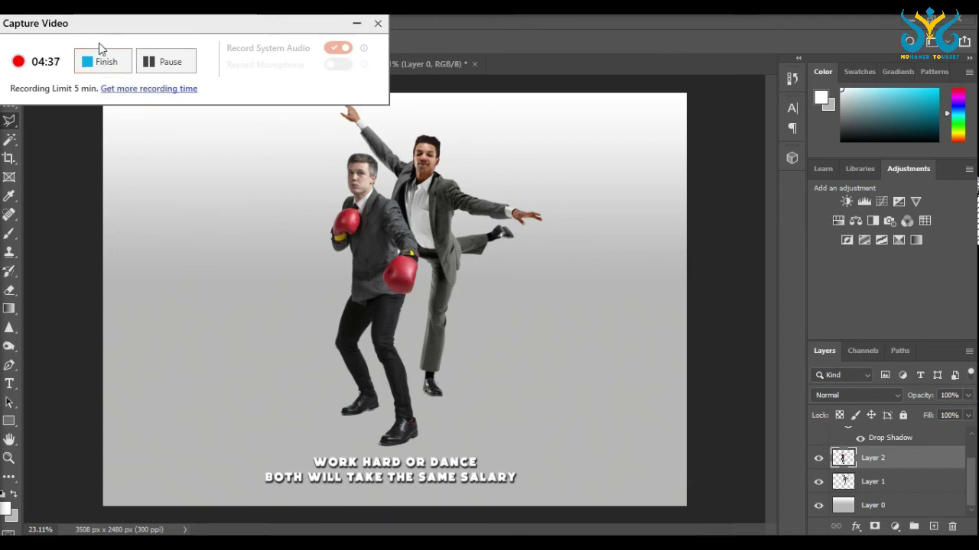
pyautogui.click(86, 64)
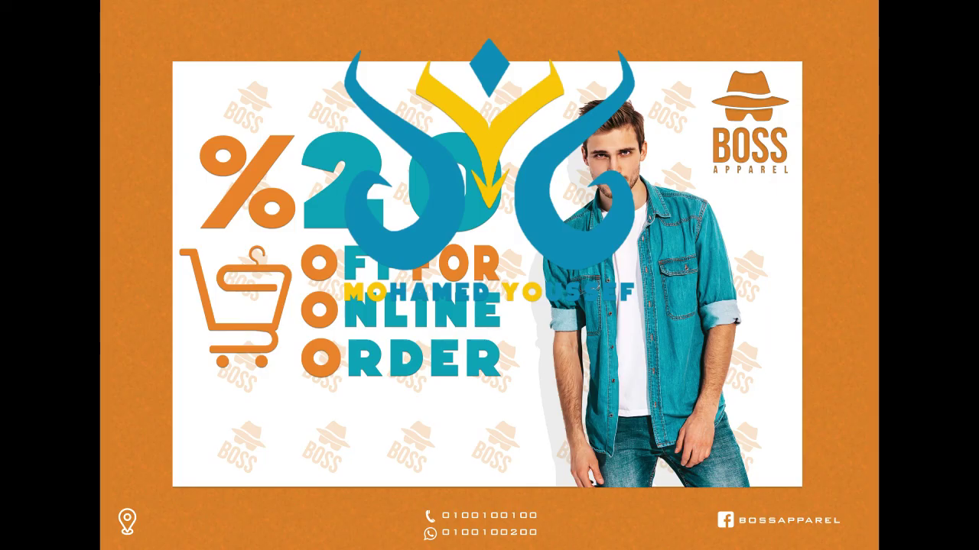